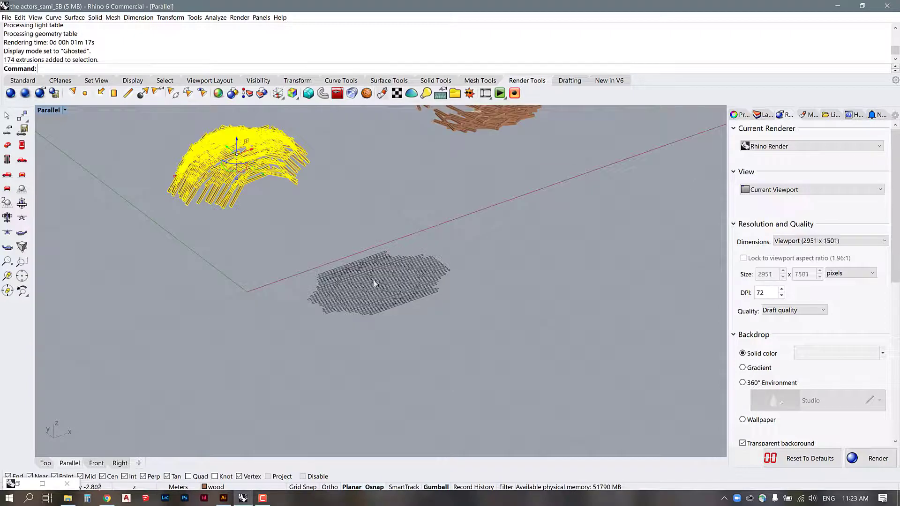
# - Set the Parallel viewport to the NE isometric view and zoom to the selected arched wood structure
pyautogui.write('A')
pyautogui.press('Return')
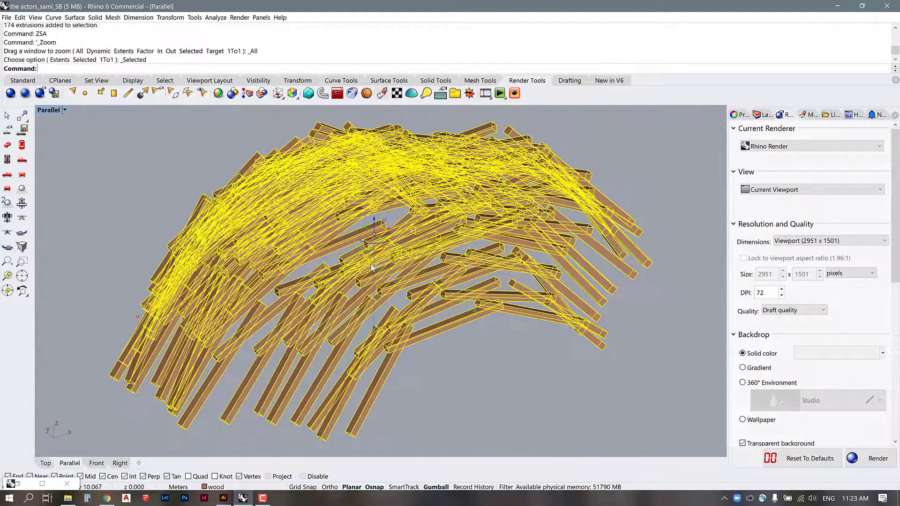
pyautogui.click(64, 110)
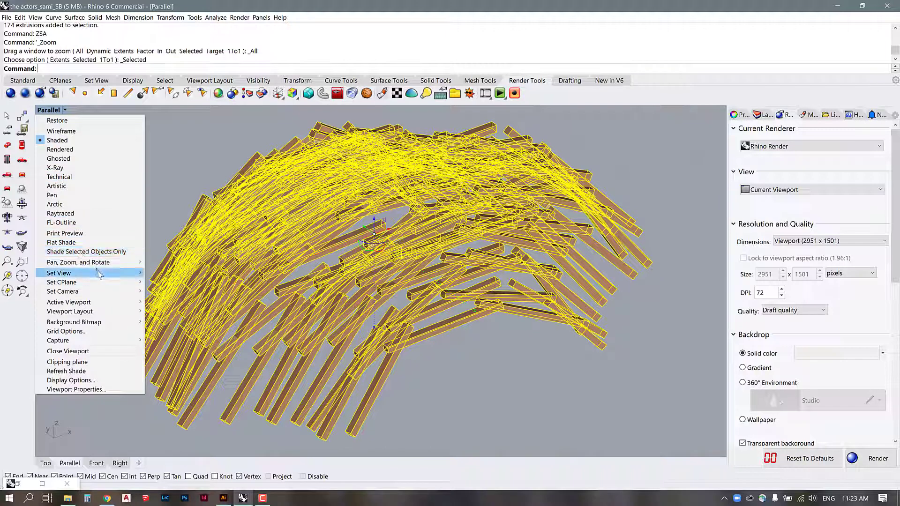
pyautogui.moveTo(100, 274)
pyautogui.moveTo(223, 359)
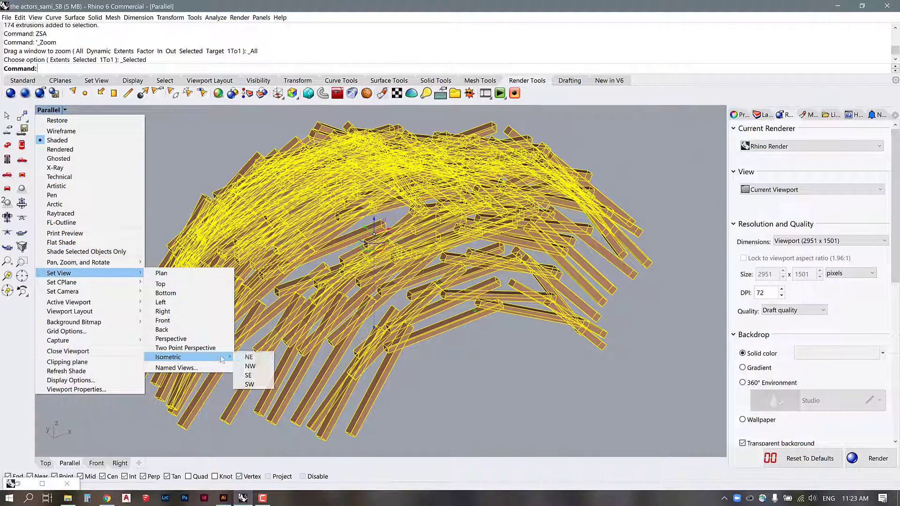
pyautogui.click(249, 357)
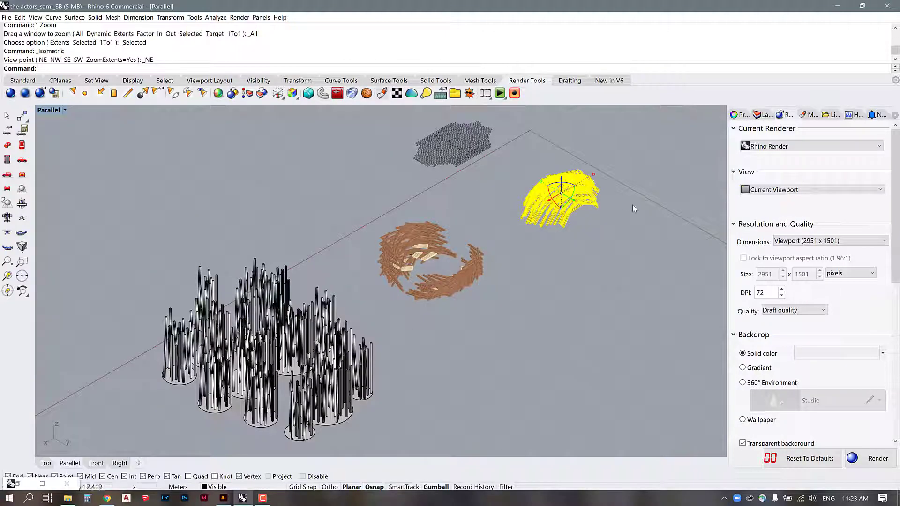
pyautogui.write('ZSA')
pyautogui.press('Return')
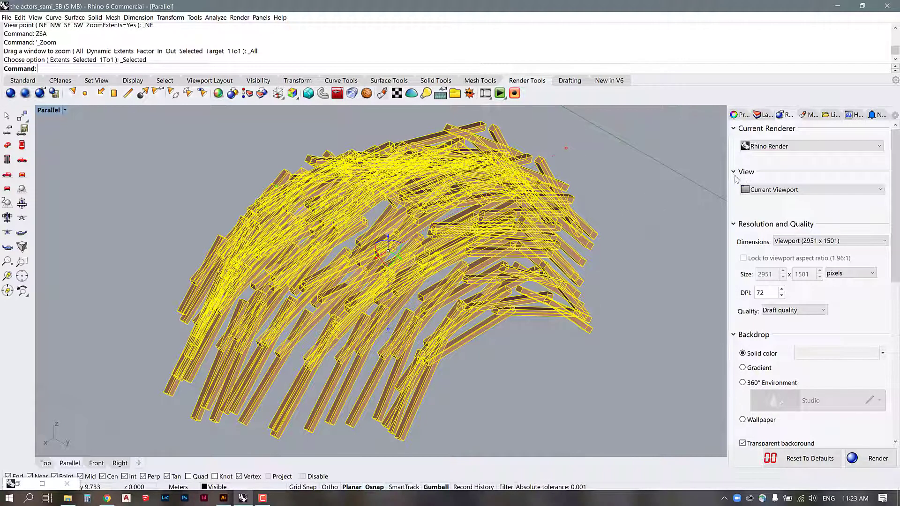
# - Select all extrusions of the arched wood structure and make a 2D drawing of them with layer name EX 6 - Actor 1 - Axo
pyautogui.click(506, 336)
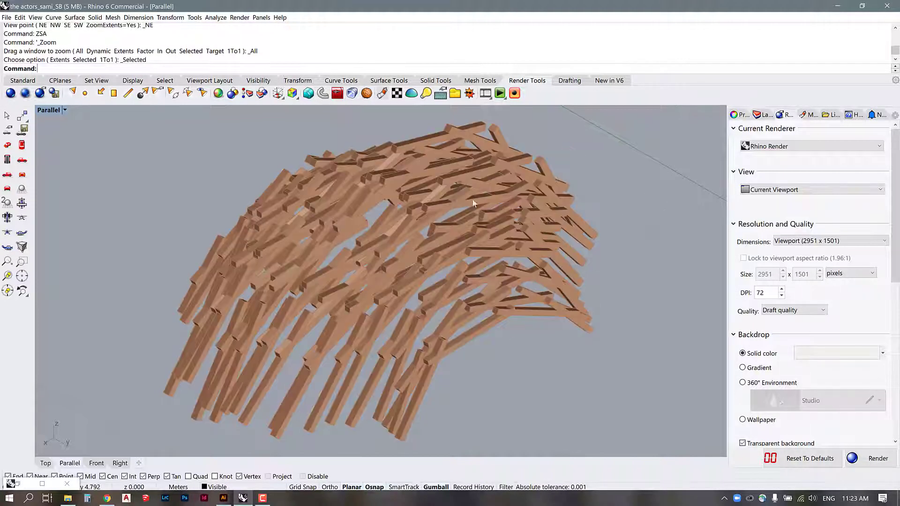
pyautogui.moveTo(648, 408); pyautogui.dragTo(120, 132)
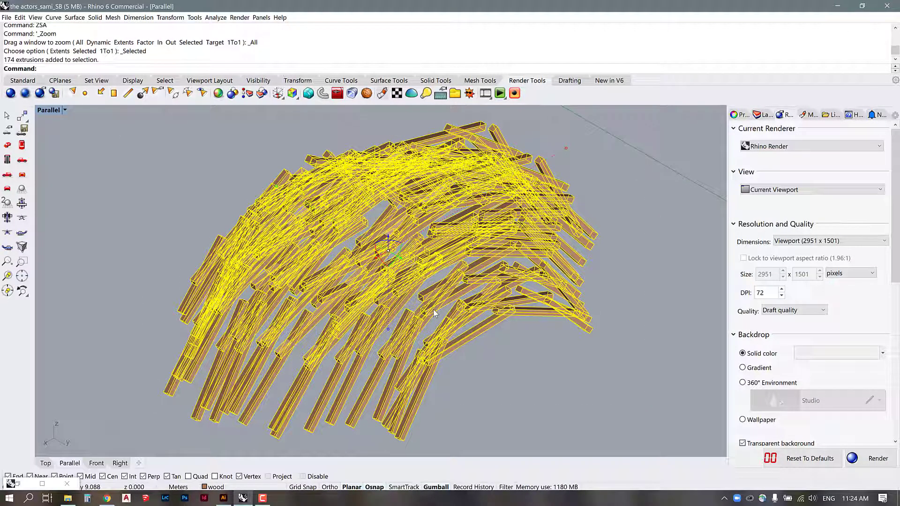
pyautogui.write('Make2D')
pyautogui.press('Return')
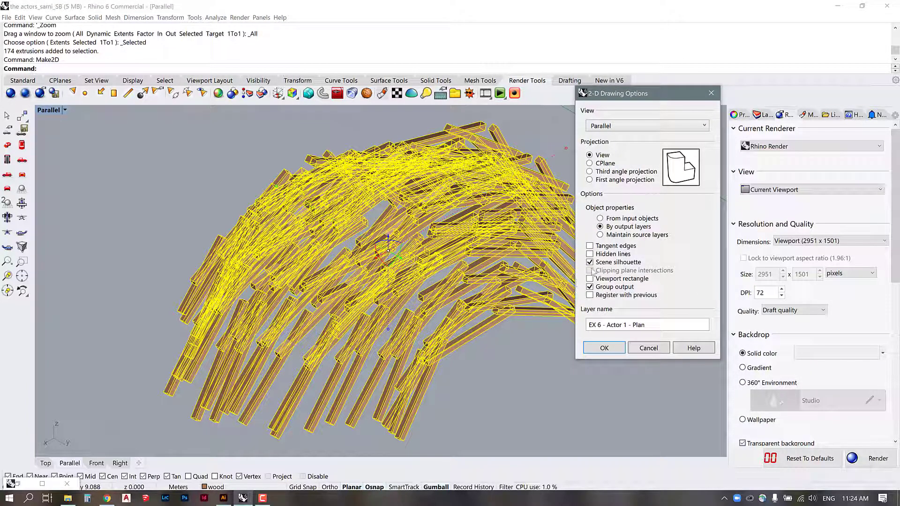
pyautogui.doubleClick(635, 325)
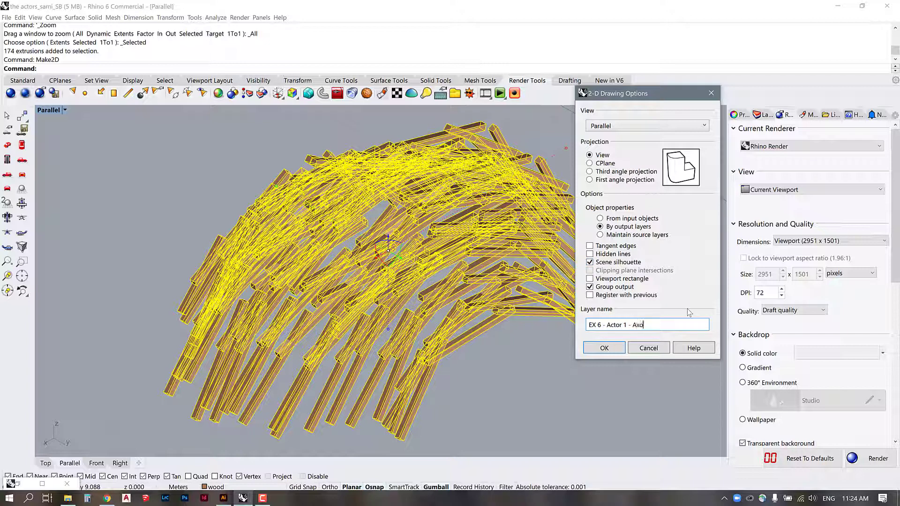
pyautogui.write('Axo')
pyautogui.click(615, 349)
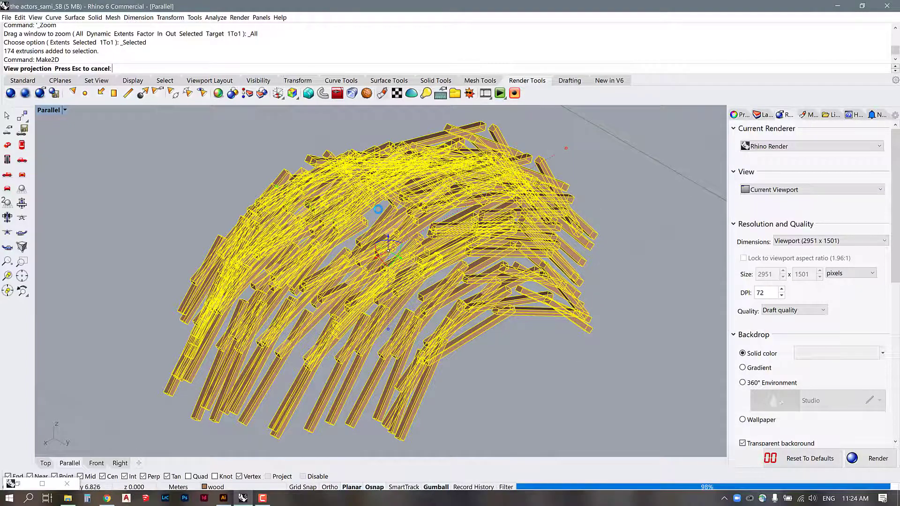
# - Maximize the Top viewport and move the new axonometric line drawing below the existing plan drawing
pyautogui.doubleClick(47, 111)
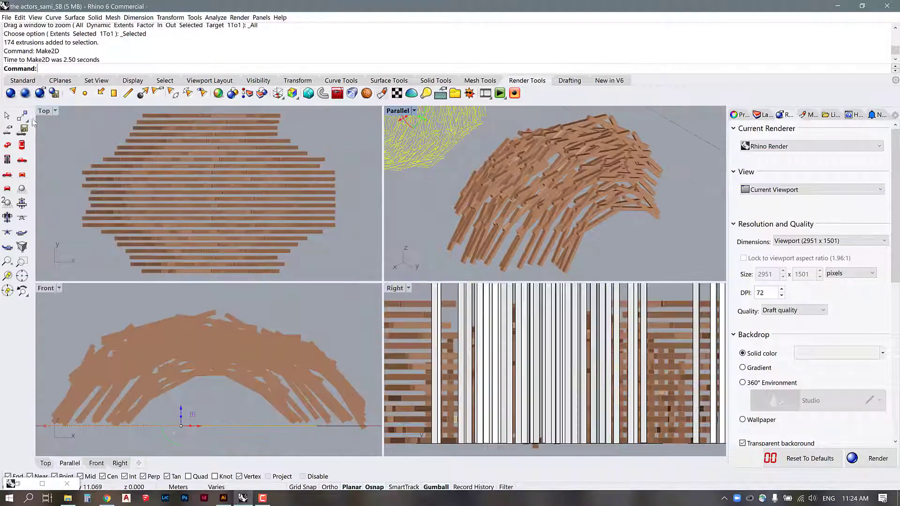
pyautogui.doubleClick(46, 110)
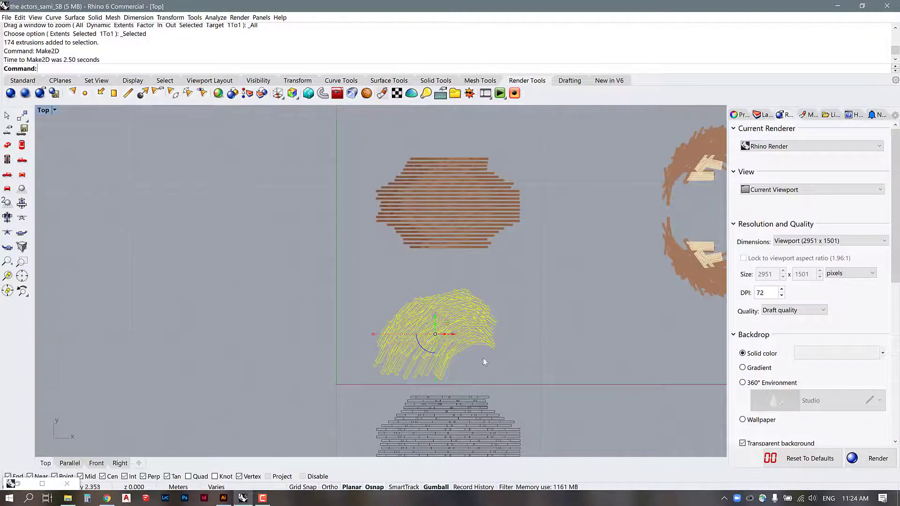
pyautogui.scroll(5, 474, 358)
pyautogui.scroll(-8, 474, 215)
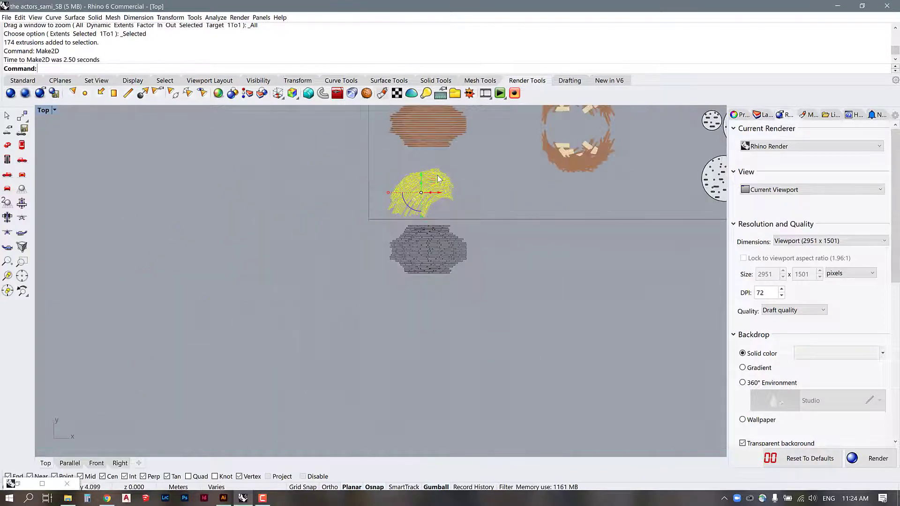
pyautogui.moveTo(421, 197); pyautogui.dragTo(425, 316)
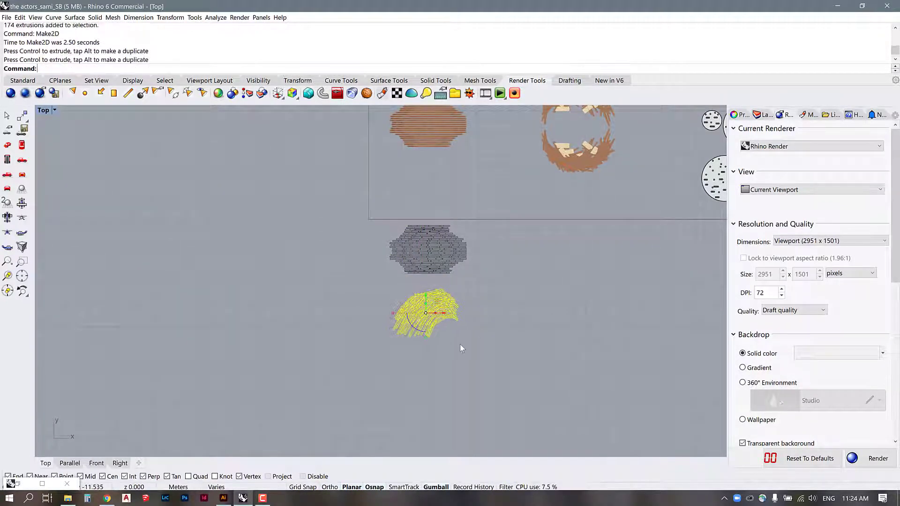
pyautogui.press('Escape')
# - Examine the overlapping line work of the axonometric drawing up close and as a whole
pyautogui.scroll(5, 436, 328)
pyautogui.scroll(5, 409, 242)
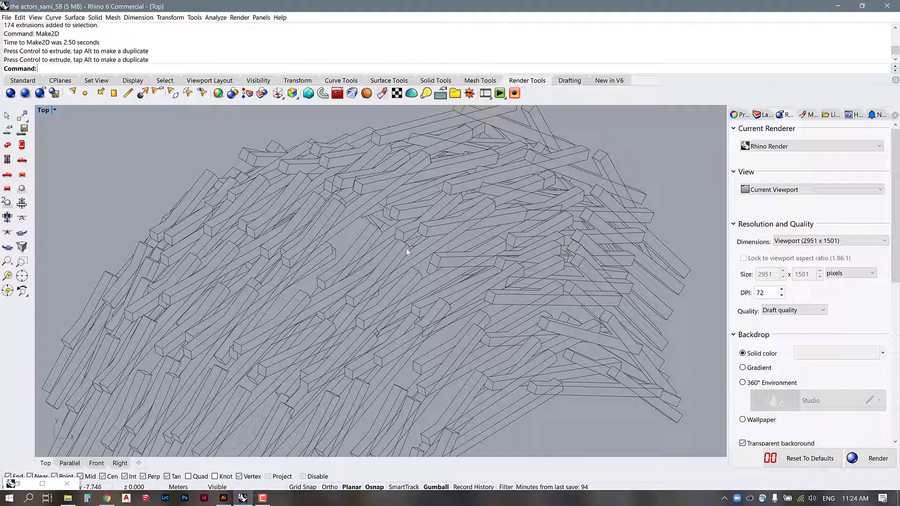
pyautogui.scroll(-3, 435, 241)
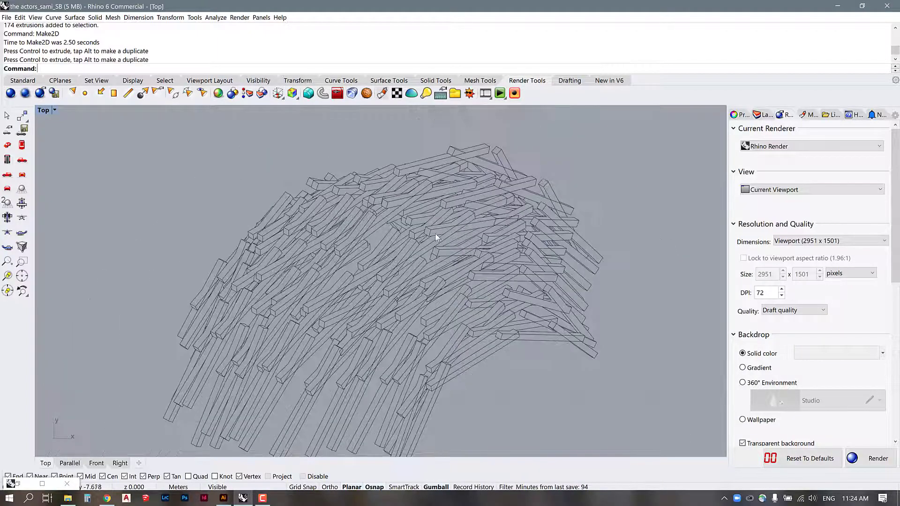
pyautogui.scroll(-4, 454, 231)
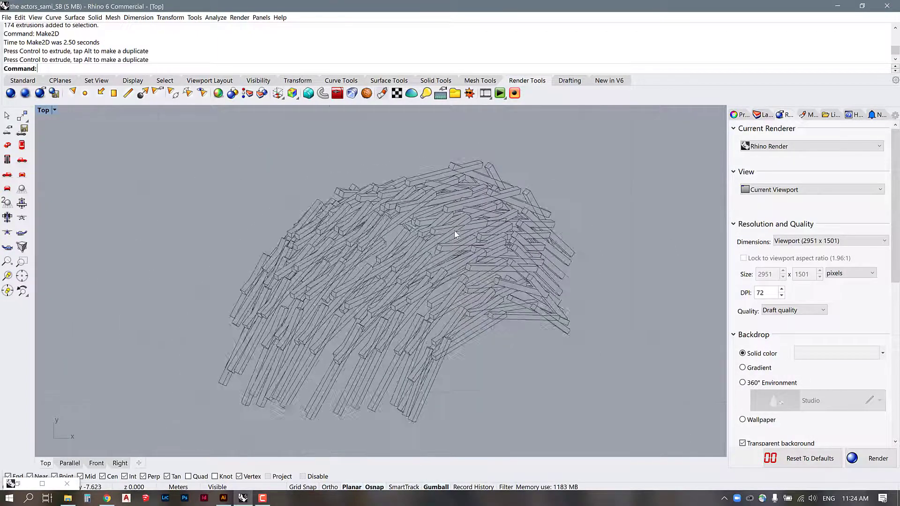
pyautogui.scroll(11, 478, 275)
pyautogui.scroll(-9, 473, 255)
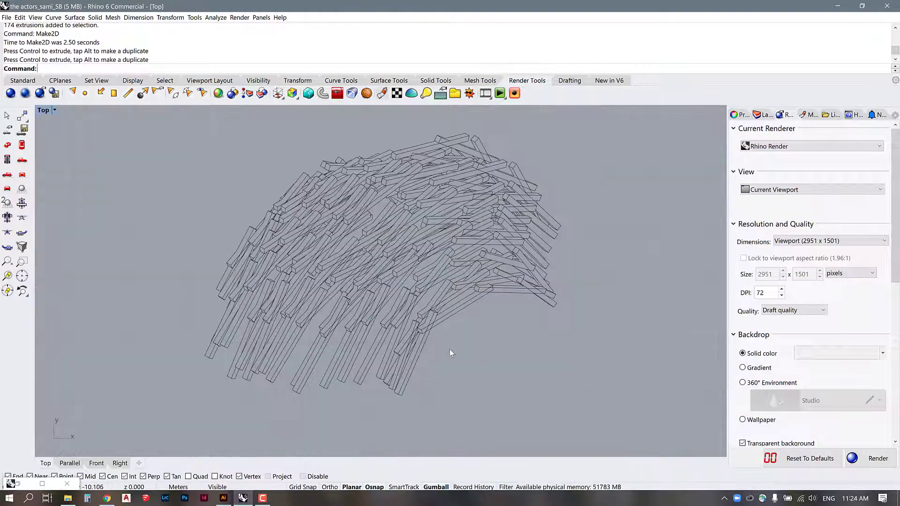
pyautogui.scroll(-2, 427, 351)
pyautogui.scroll(2, 448, 274)
pyautogui.scroll(-2, 442, 312)
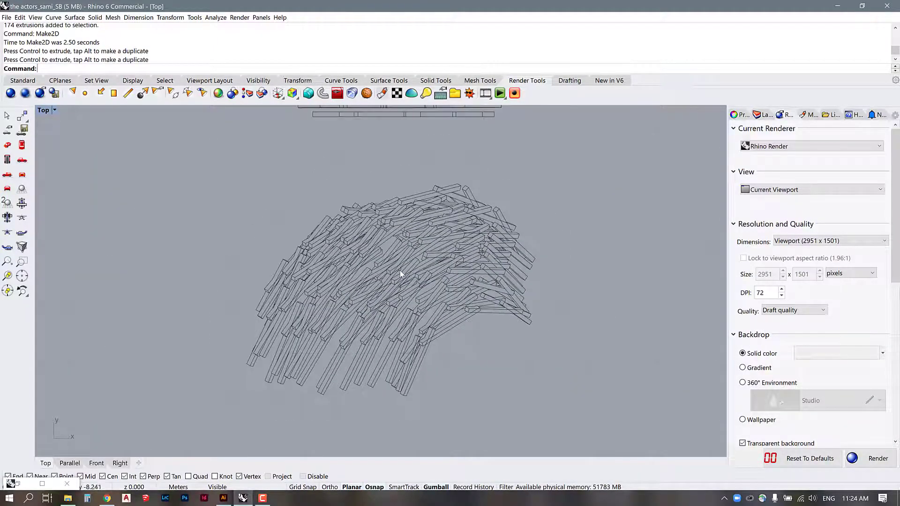
# - Select all objects on the scene silhouette sublayer of EX 6 - Actor 1 - Axo and check them against the drawing's outline
pyautogui.click(763, 115)
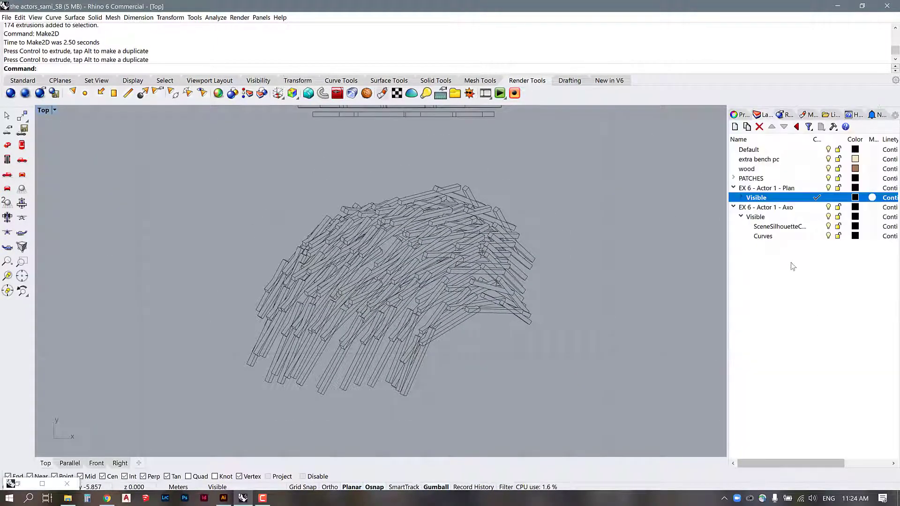
pyautogui.click(773, 226)
pyautogui.rightClick(792, 227)
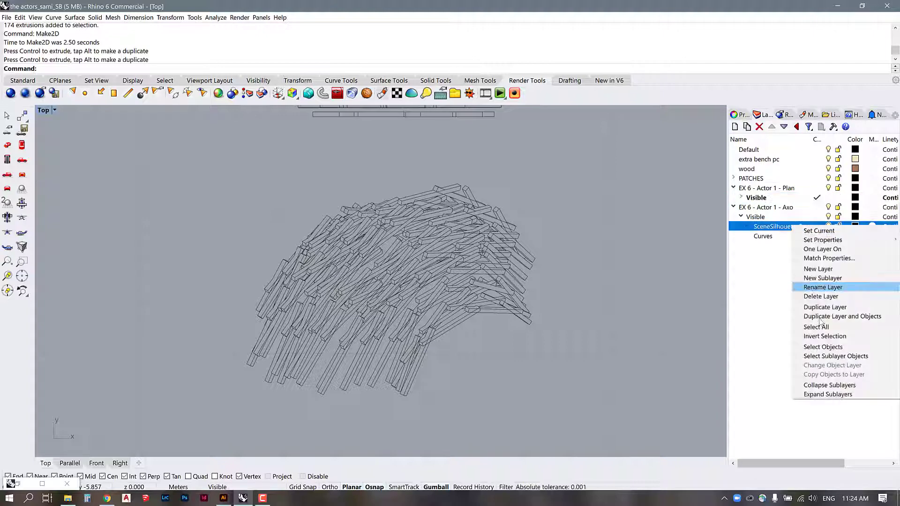
pyautogui.click(828, 347)
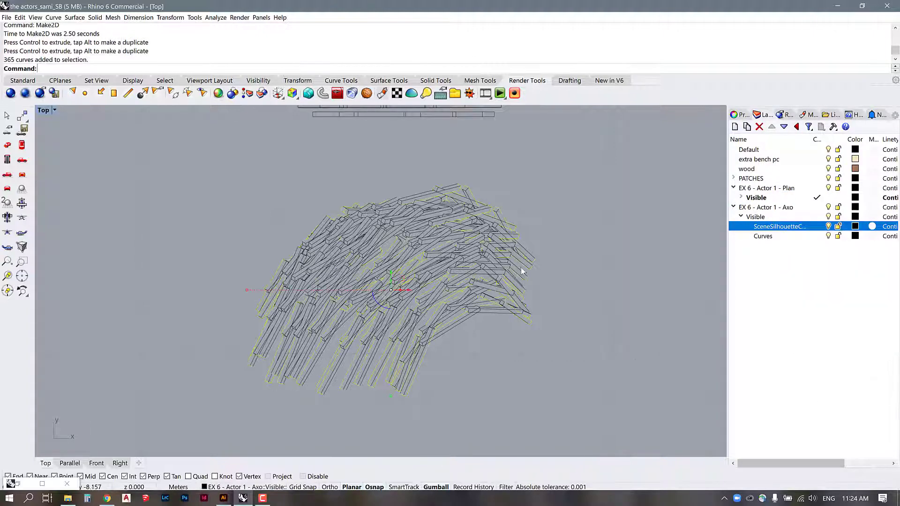
pyautogui.scroll(5, 460, 338)
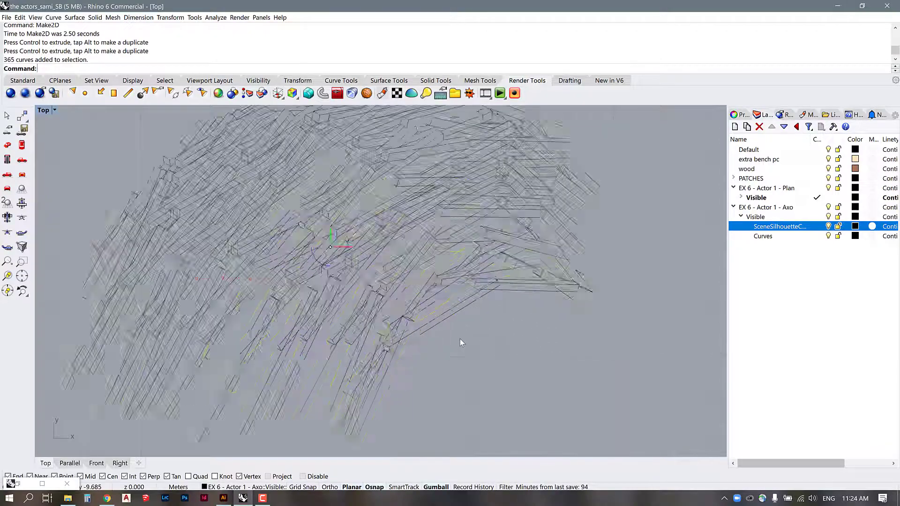
pyautogui.scroll(-6, 436, 337)
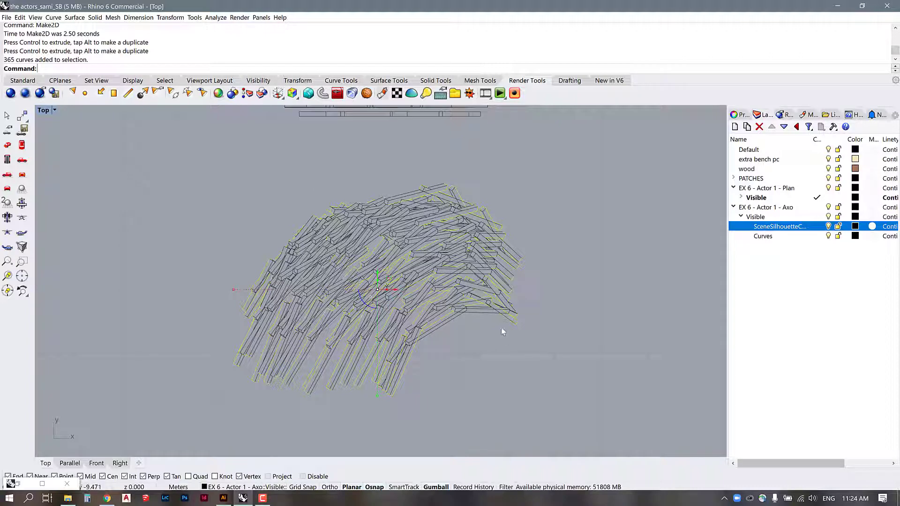
pyautogui.scroll(2, 502, 329)
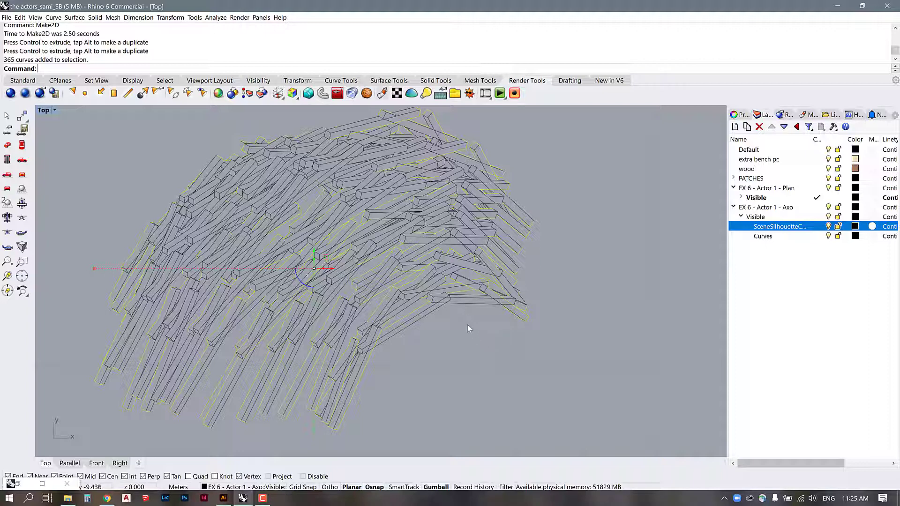
# - Draw a two-segment polyline along the arch's lower inner edge to bridge the gap in the silhouette outline
pyautogui.scroll(5, 496, 307)
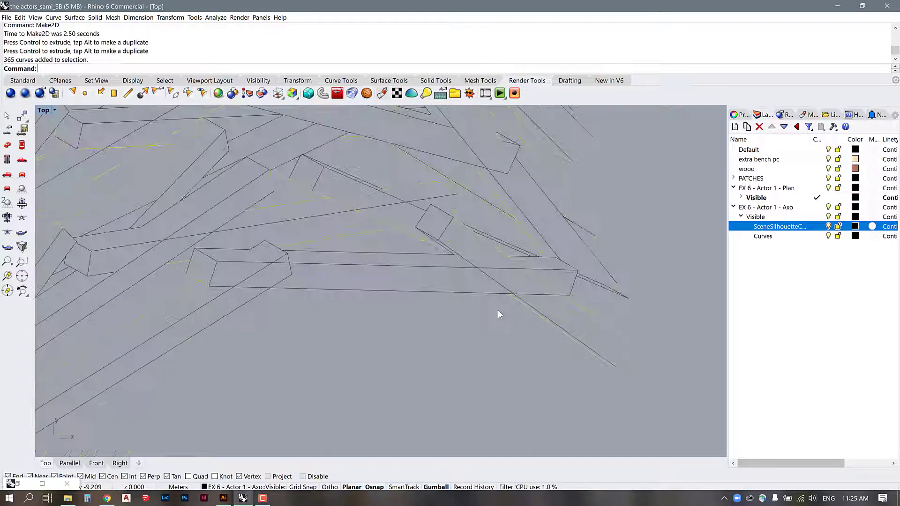
pyautogui.write('PL')
pyautogui.press('Return')
pyautogui.click(507, 293)
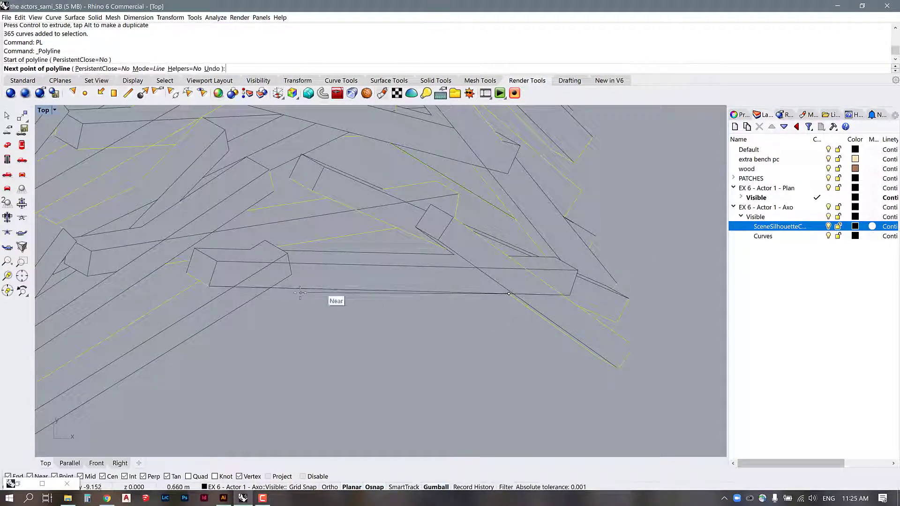
pyautogui.click(273, 288)
pyautogui.scroll(-4, 423, 267)
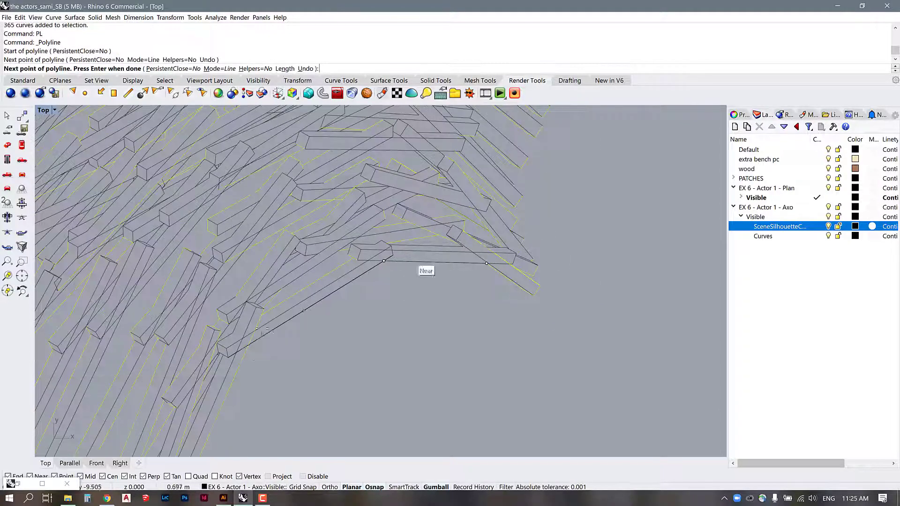
pyautogui.scroll(4, 243, 344)
pyautogui.click(250, 351)
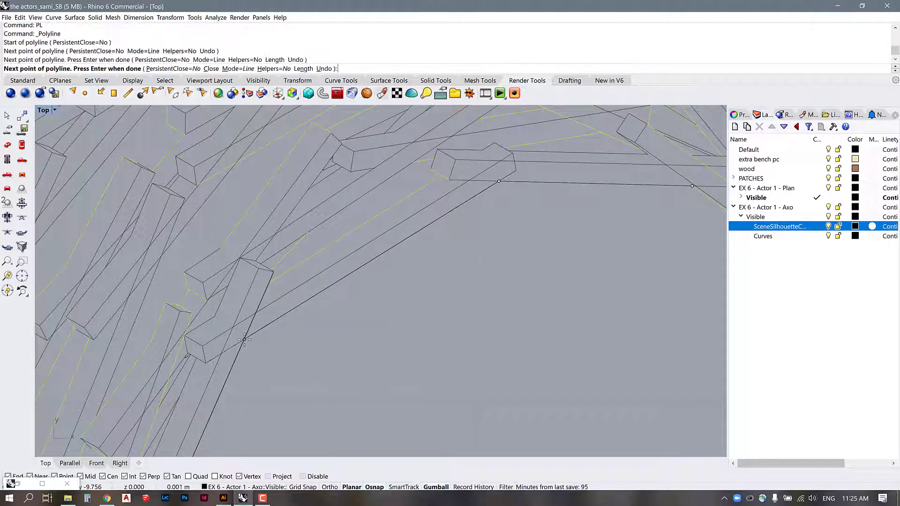
pyautogui.press('Return')
# - Hide the axo drawing's Curves sublayer and trim the silhouette line extending past the lower end of the new polyline
pyautogui.click(271, 330)
pyautogui.click(310, 351)
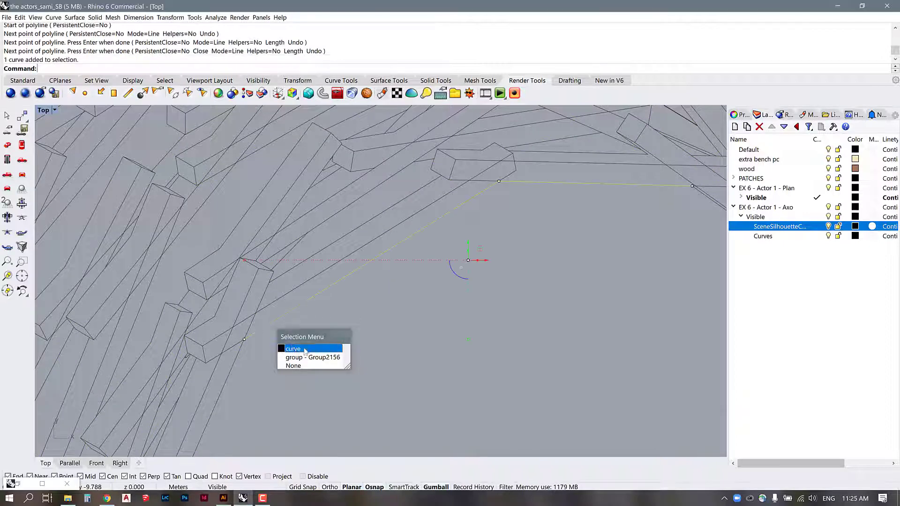
pyautogui.click(828, 236)
pyautogui.write('TR')
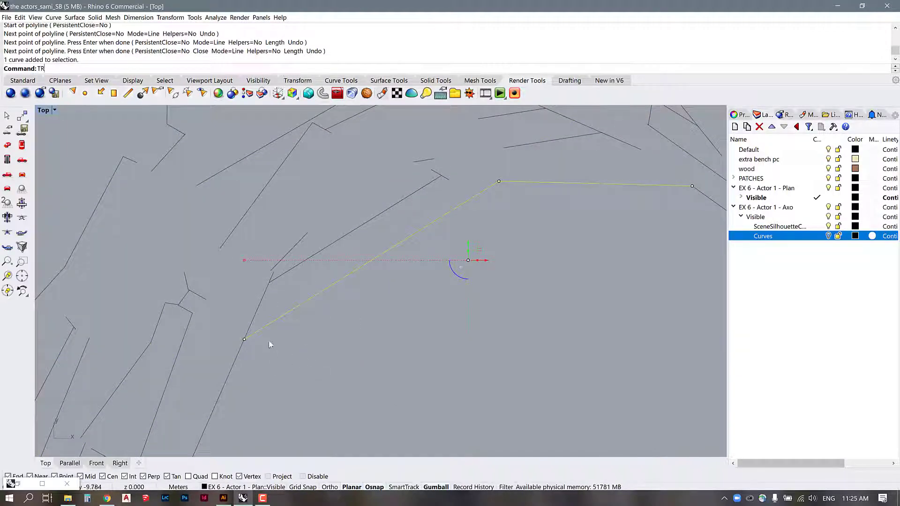
pyautogui.press('Return')
pyautogui.scroll(-4, 299, 318)
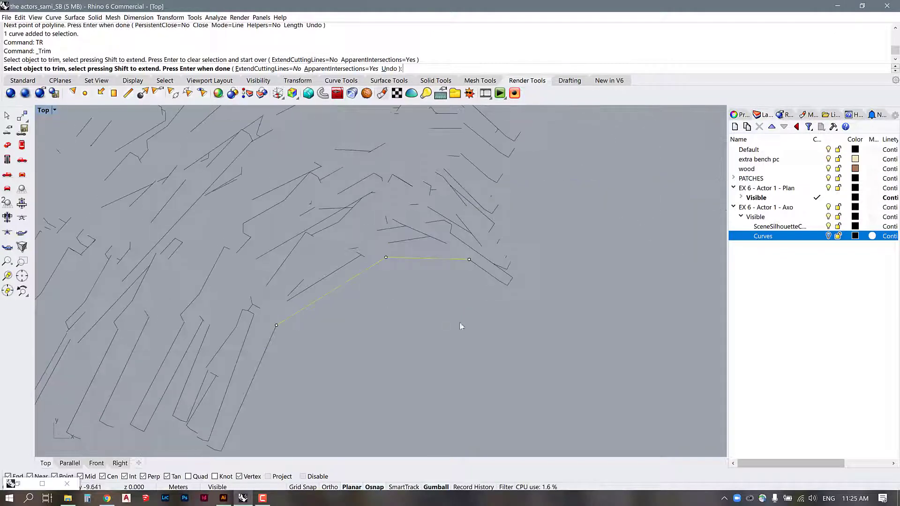
pyautogui.press('Return')
pyautogui.scroll(-3, 538, 280)
# - Show the axo drawing's Curves sublayer again and toggle the visibility of its scene silhouette sublayer
pyautogui.click(829, 235)
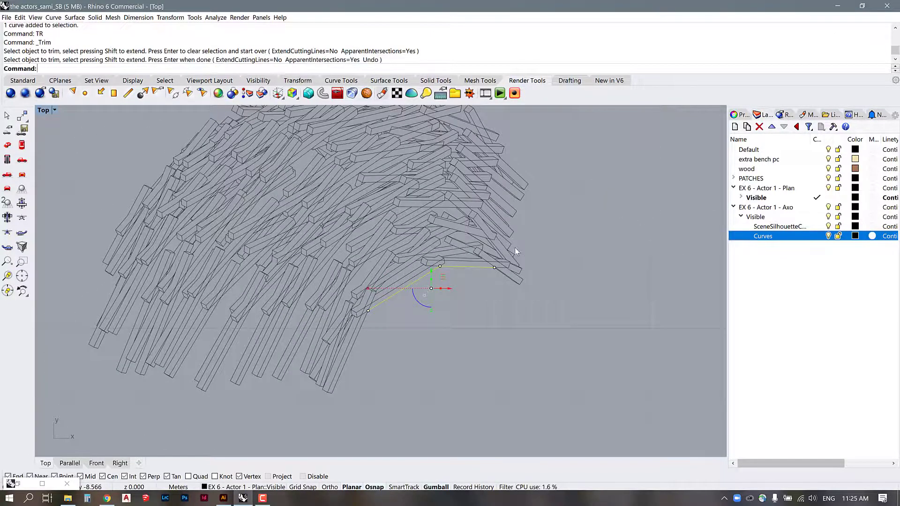
pyautogui.scroll(3, 515, 247)
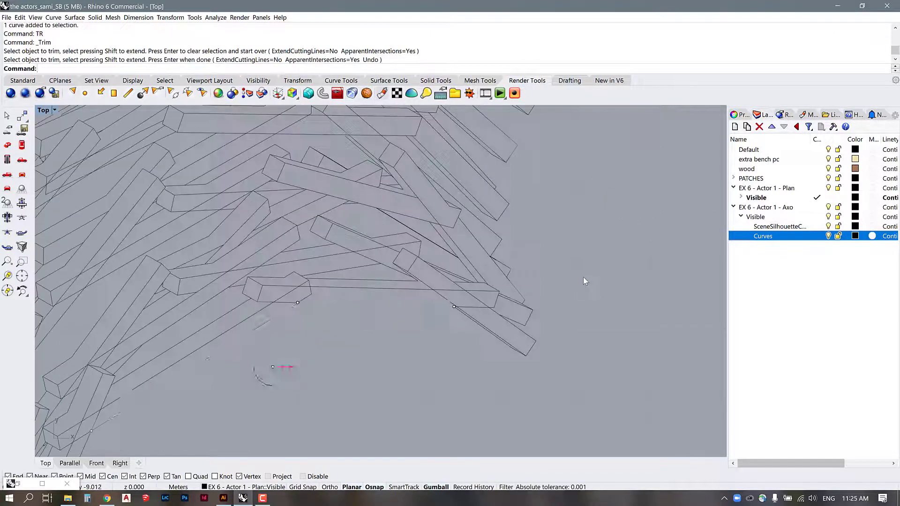
pyautogui.click(829, 227)
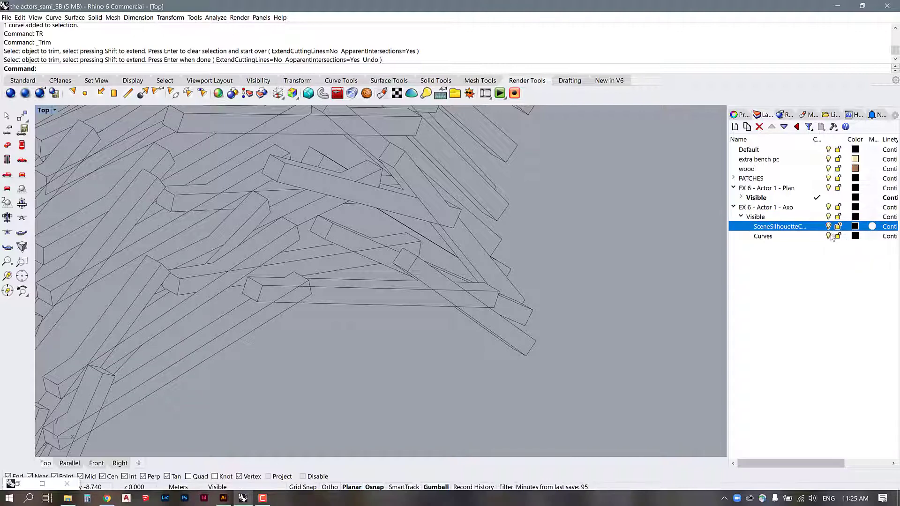
# - Select all objects on the axo drawing's scene silhouette sublayer and locate the outline gaps at the arch's lower right end
pyautogui.click(828, 235)
pyautogui.click(828, 236)
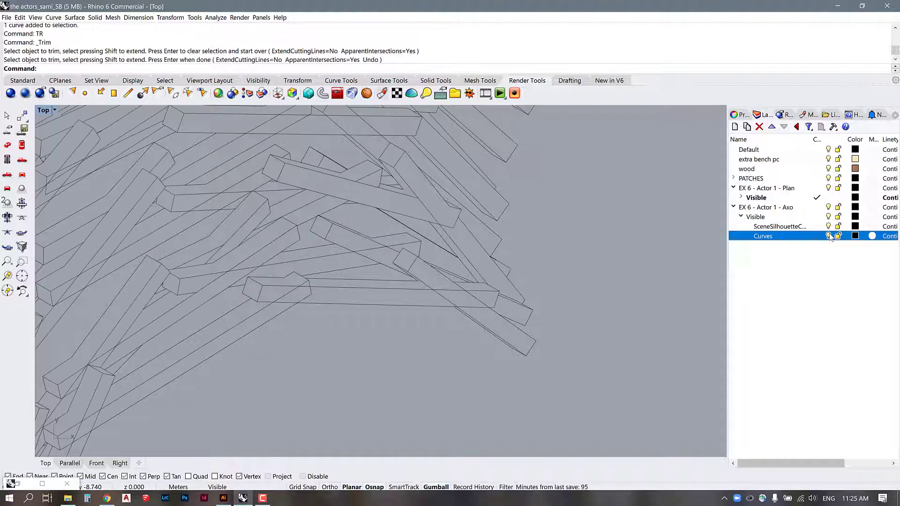
pyautogui.click(799, 227)
pyautogui.rightClick(793, 226)
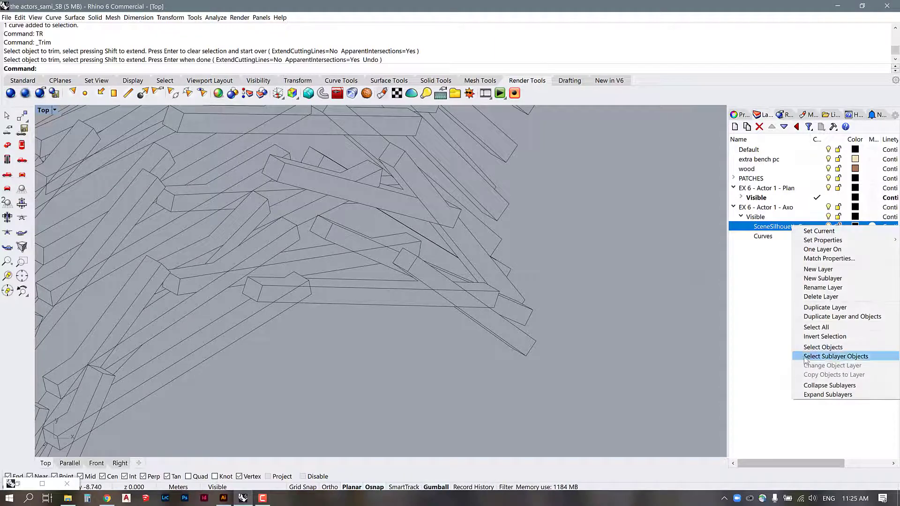
pyautogui.click(817, 346)
pyautogui.scroll(10, 422, 347)
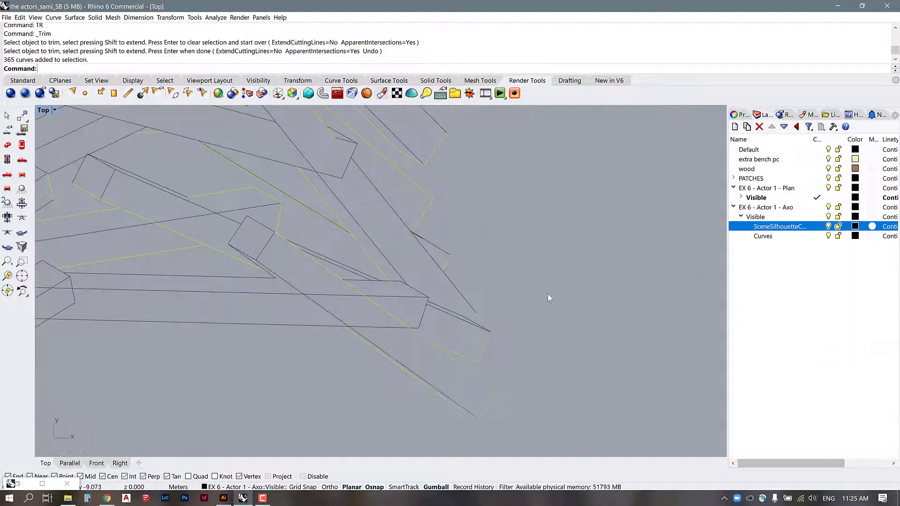
pyautogui.scroll(-5, 267, 330)
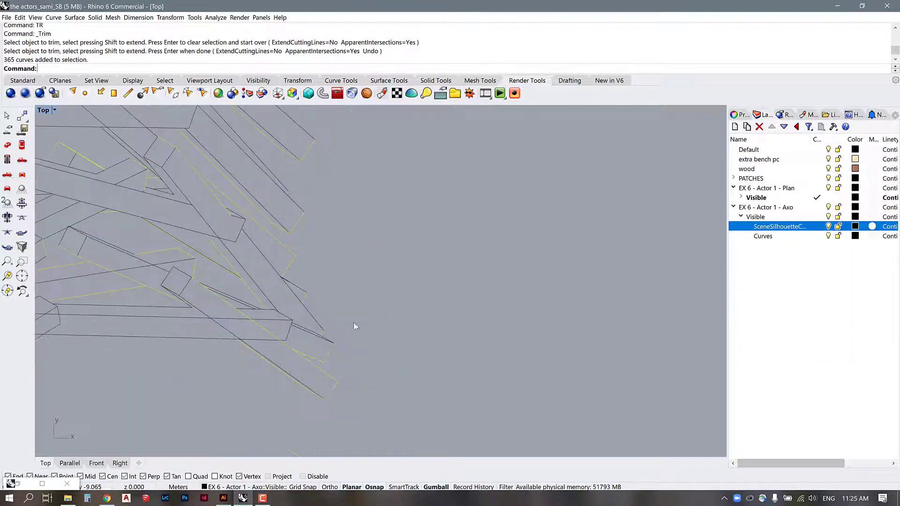
# - Start a polyline at the corner of the arch's lower right beam end and trace the outline upward around the next beam ends
pyautogui.write('PL')
pyautogui.press('Return')
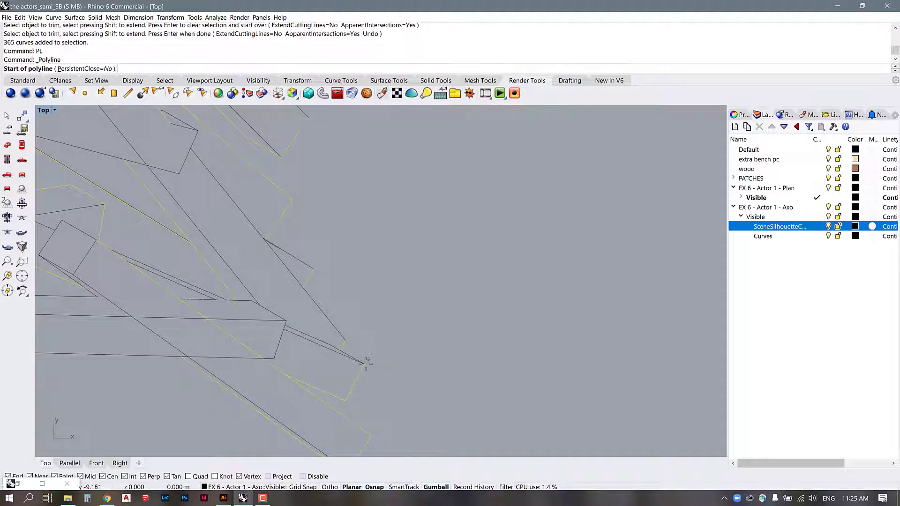
pyautogui.click(364, 363)
pyautogui.click(339, 350)
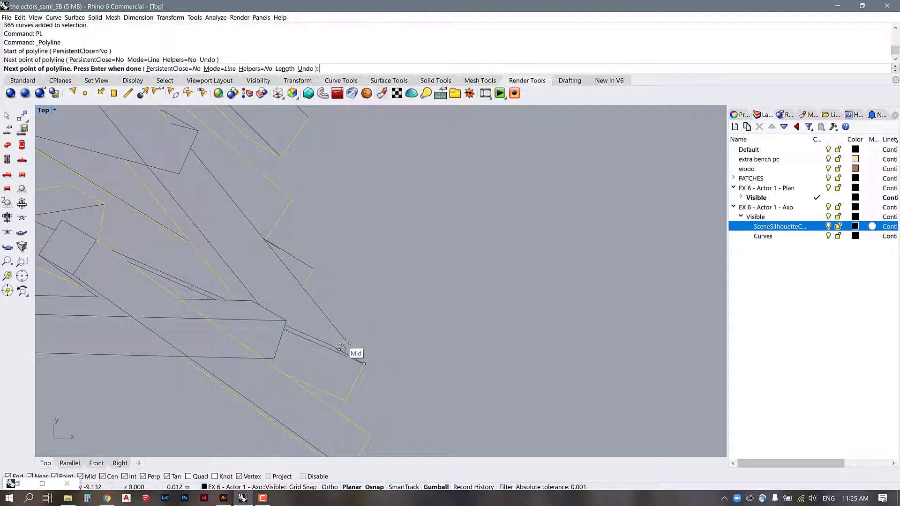
pyautogui.click(345, 340)
pyautogui.click(303, 287)
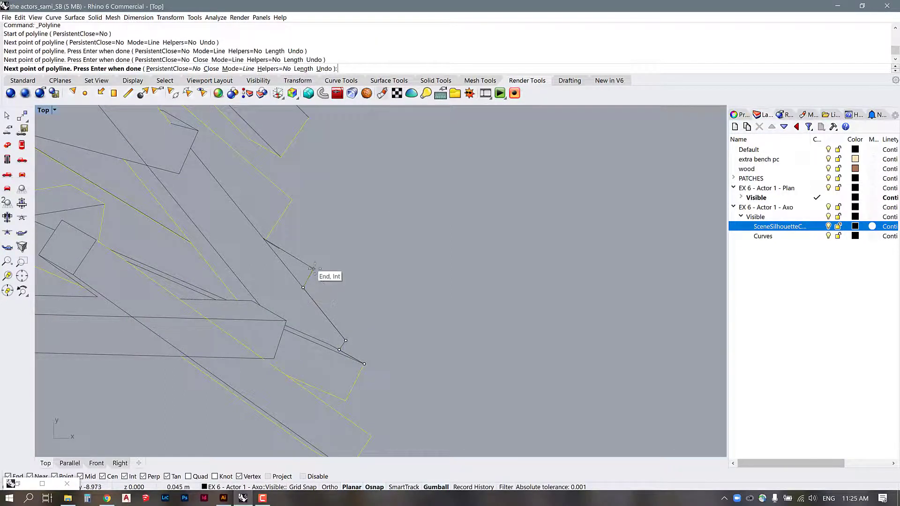
pyautogui.click(313, 268)
pyautogui.scroll(8, 260, 232)
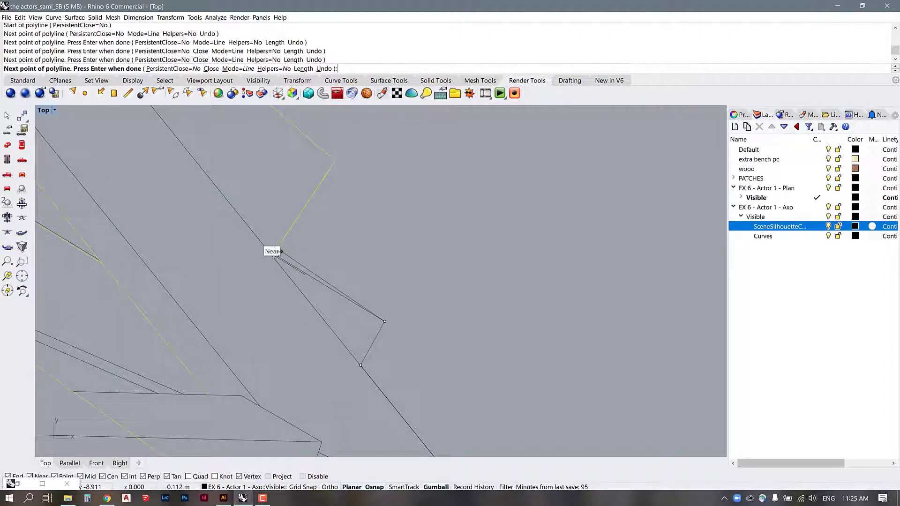
pyautogui.click(273, 254)
pyautogui.click(337, 165)
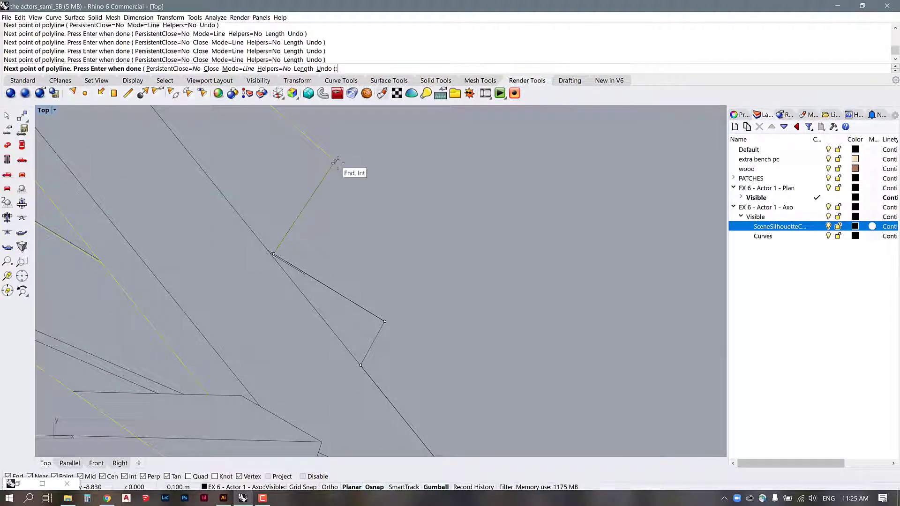
pyautogui.scroll(-10, 352, 174)
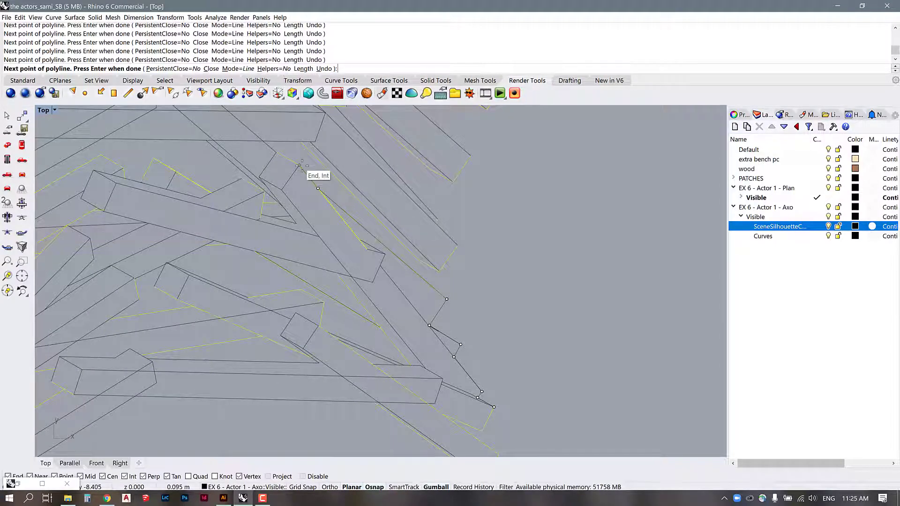
# - Continue the polyline inward along the beam edge, around the recess, and out around the next protruding beam end
pyautogui.click(299, 165)
pyautogui.click(276, 152)
pyautogui.click(263, 140)
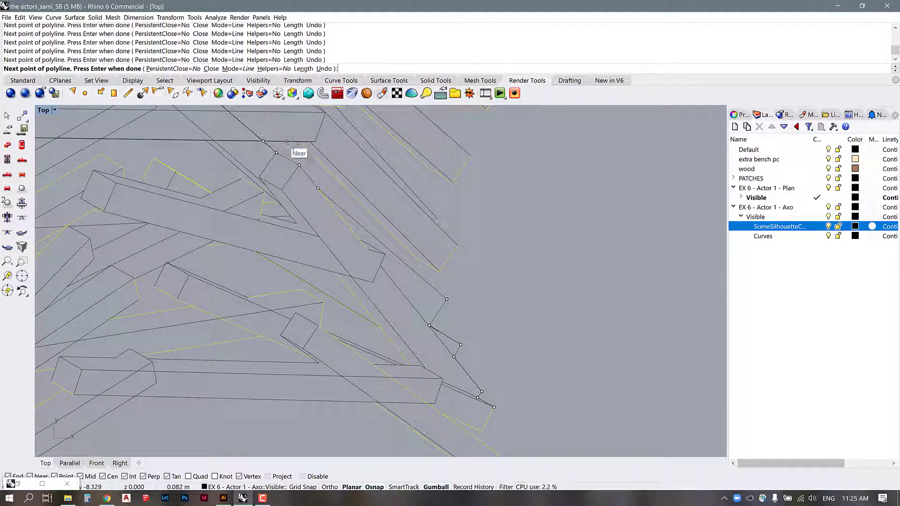
pyautogui.click(300, 141)
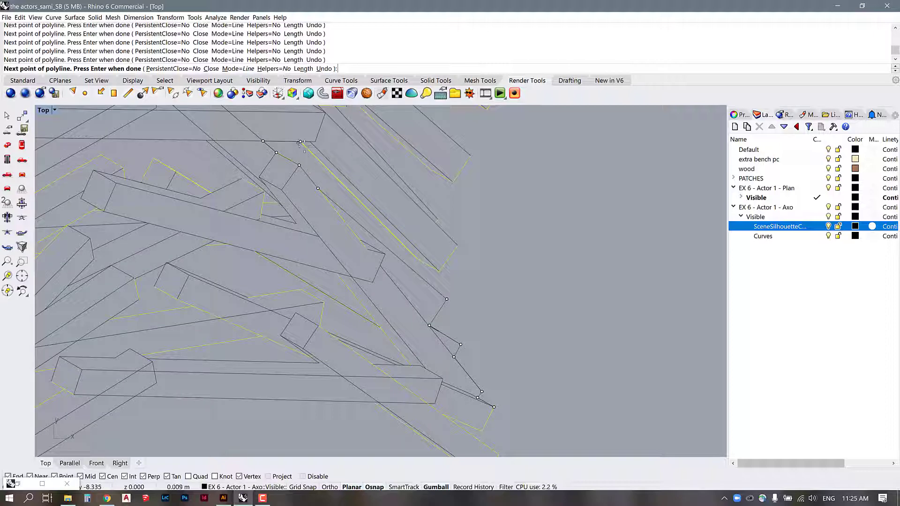
pyautogui.click(417, 258)
pyautogui.click(439, 271)
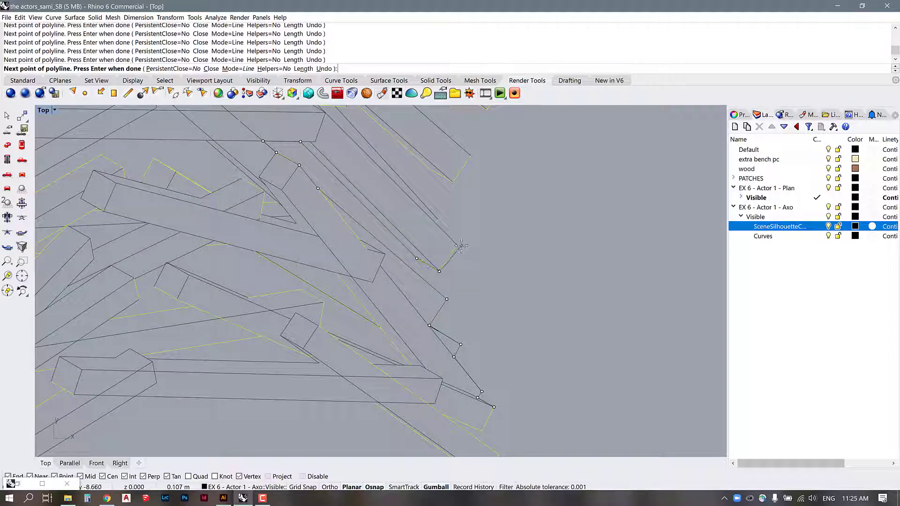
pyautogui.click(457, 245)
pyautogui.click(439, 219)
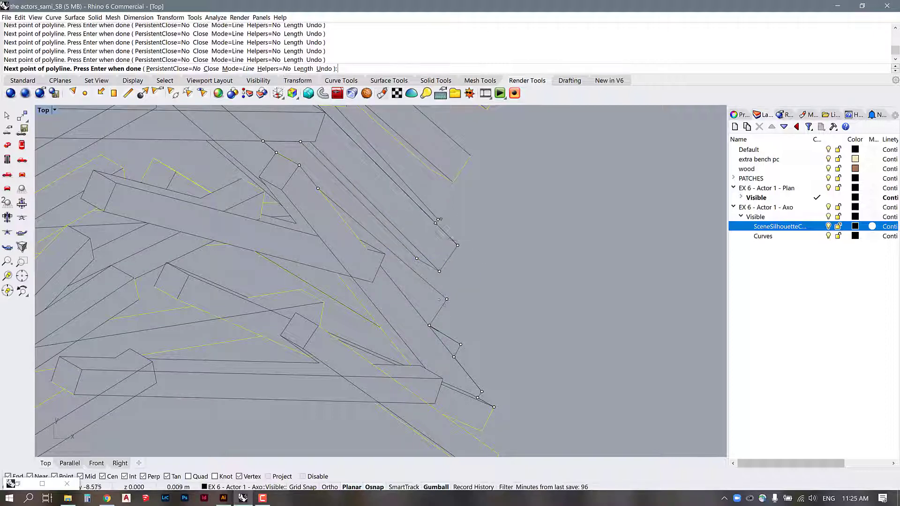
# - Extend the polyline up the long beam edge, around the recessed beam corner, and out to the next beam's outer corner
pyautogui.scroll(-4, 443, 315)
pyautogui.scroll(6, 408, 172)
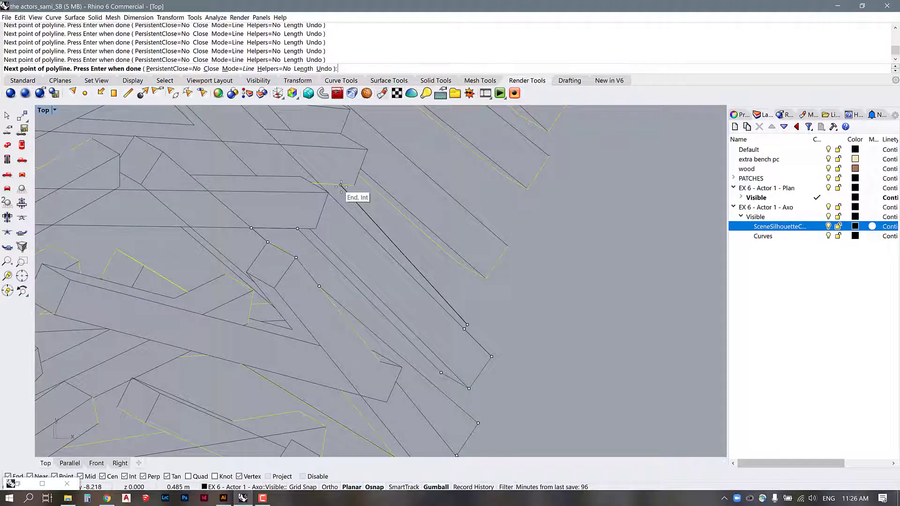
pyautogui.click(341, 185)
pyautogui.click(354, 185)
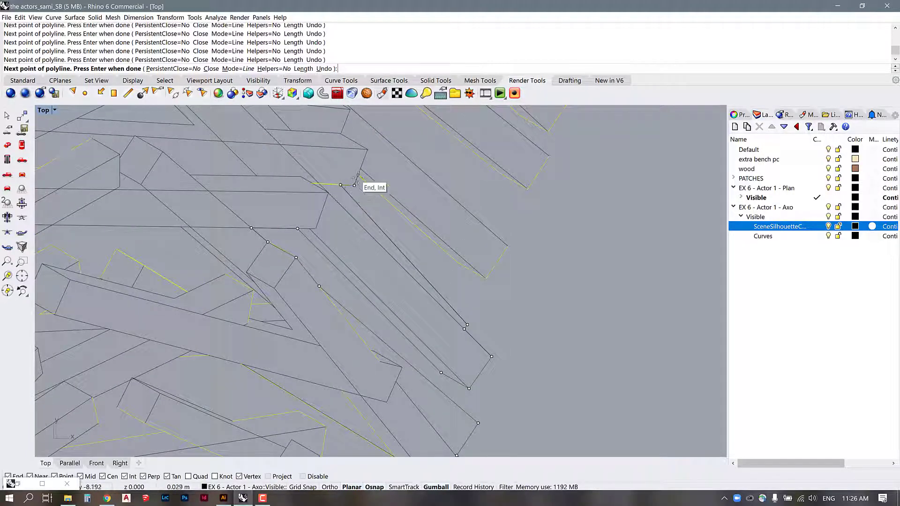
pyautogui.click(358, 175)
pyautogui.click(458, 262)
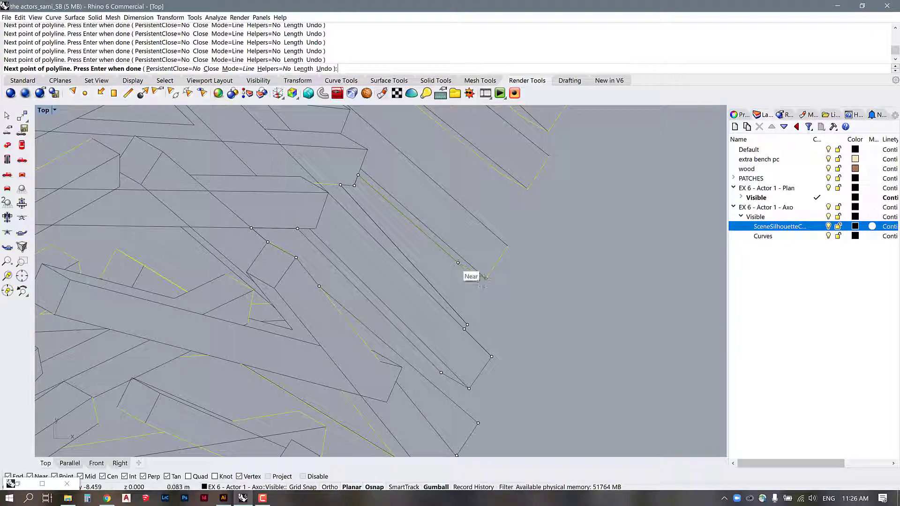
pyautogui.click(509, 246)
pyautogui.scroll(-10, 543, 355)
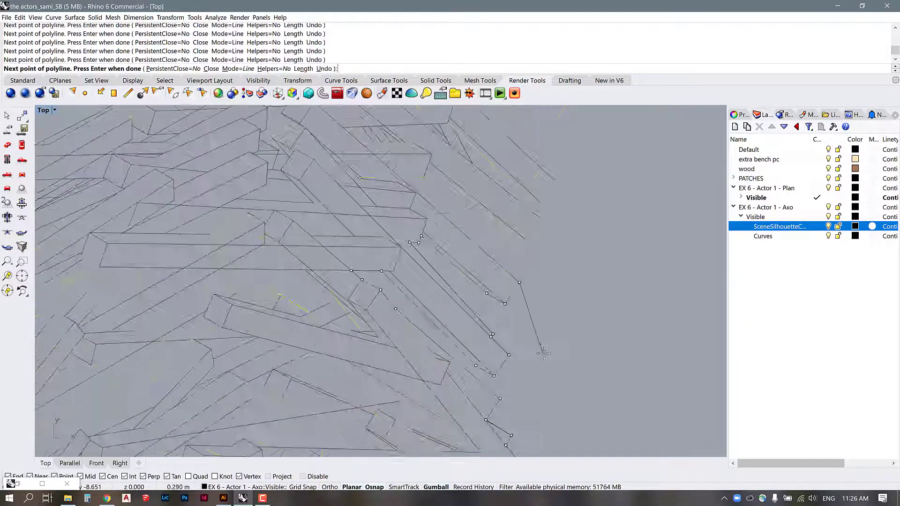
# - Carry the polyline back along the beam to the next recess, around the following beam's end, and partway up its upper edge
pyautogui.scroll(8, 508, 240)
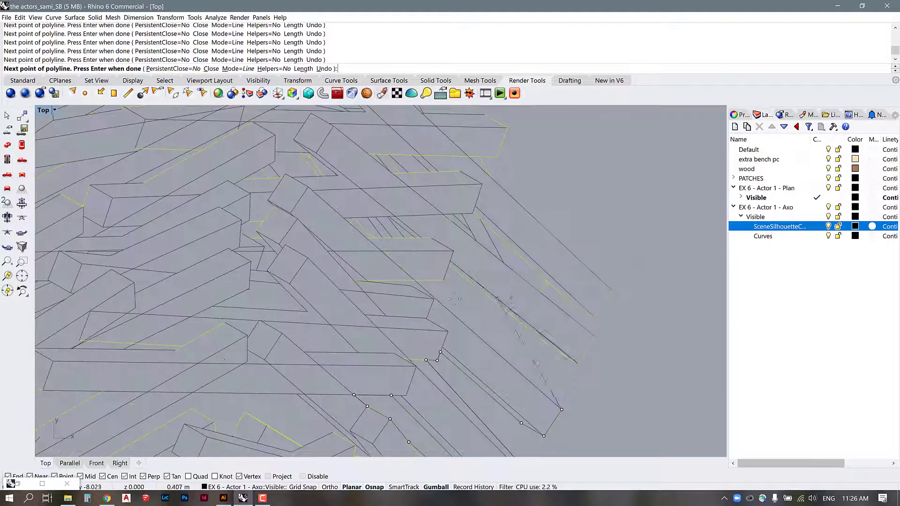
pyautogui.click(415, 281)
pyautogui.click(443, 280)
pyautogui.click(448, 265)
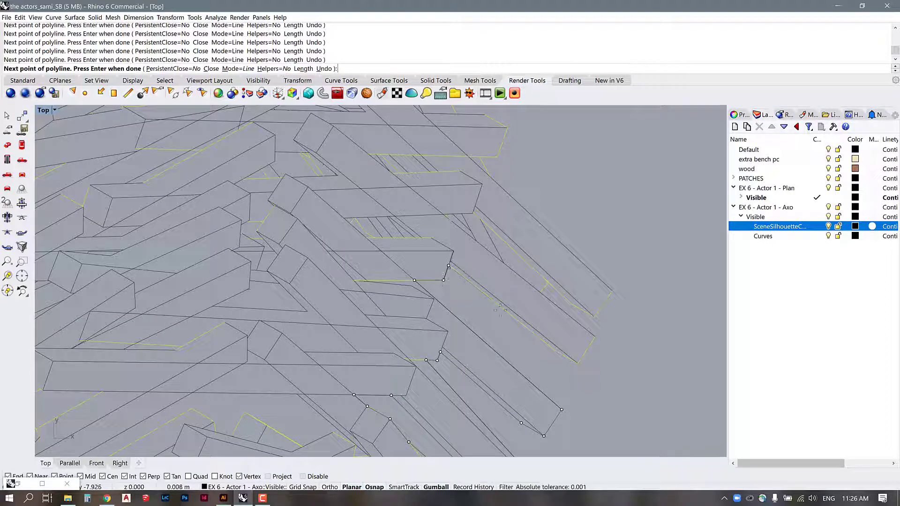
pyautogui.click(554, 350)
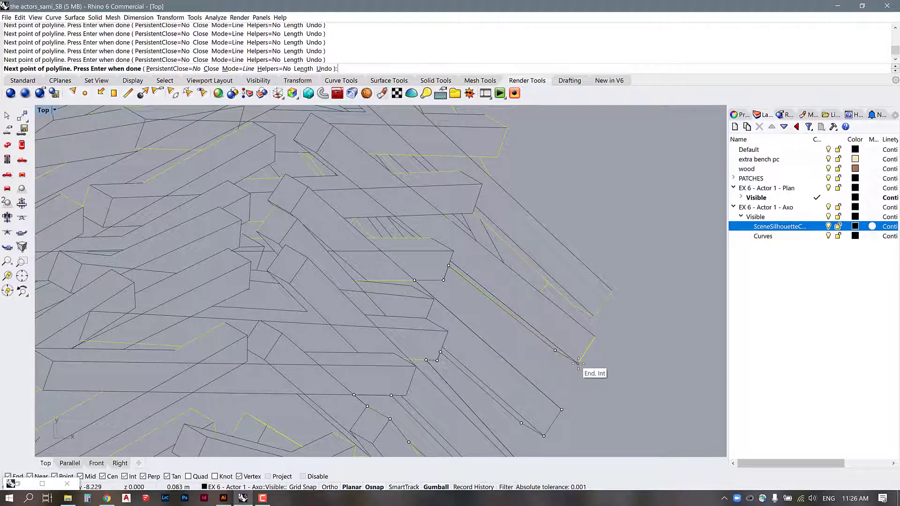
pyautogui.click(577, 363)
pyautogui.click(595, 337)
pyautogui.click(540, 292)
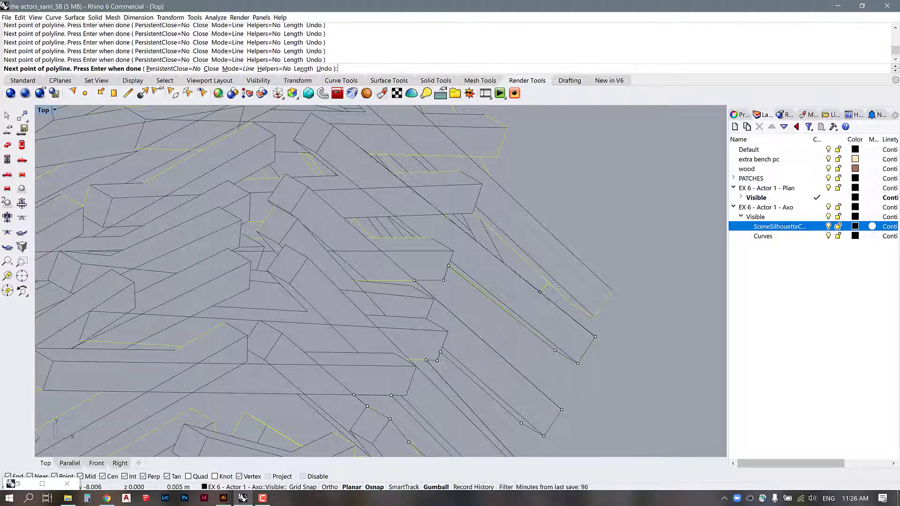
# - Trace the last protruding beam's end up to the existing silhouette on its upper edge, finish the polyline, and clear the selection
pyautogui.scroll(3, 567, 285)
pyautogui.click(508, 270)
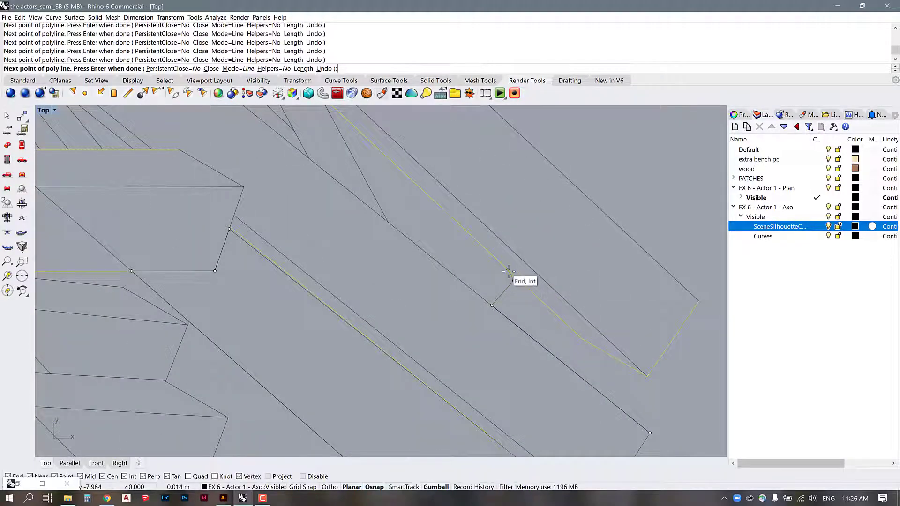
pyautogui.click(514, 280)
pyautogui.click(582, 339)
pyautogui.click(648, 376)
pyautogui.click(697, 303)
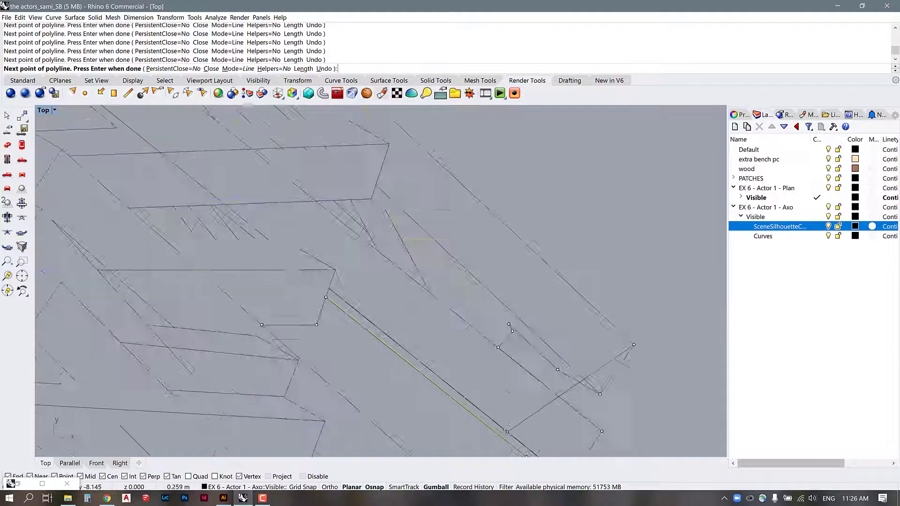
pyautogui.scroll(-5, 510, 421)
pyautogui.click(454, 270)
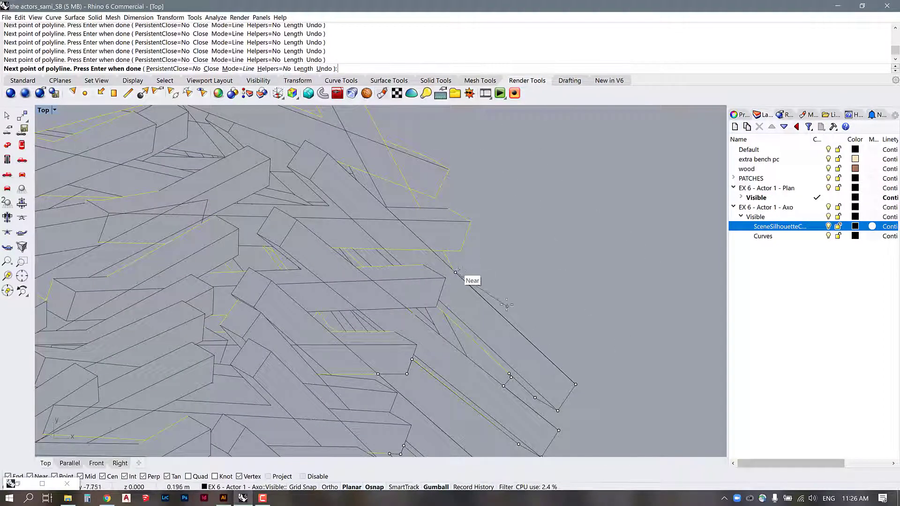
pyautogui.rightClick(516, 270)
pyautogui.scroll(-8, 538, 230)
pyautogui.scroll(-3, 555, 232)
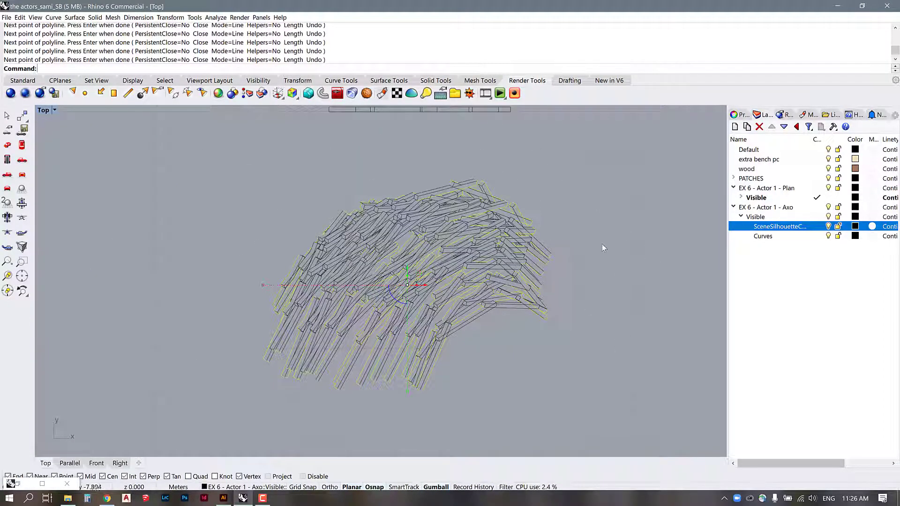
pyautogui.press('Escape')
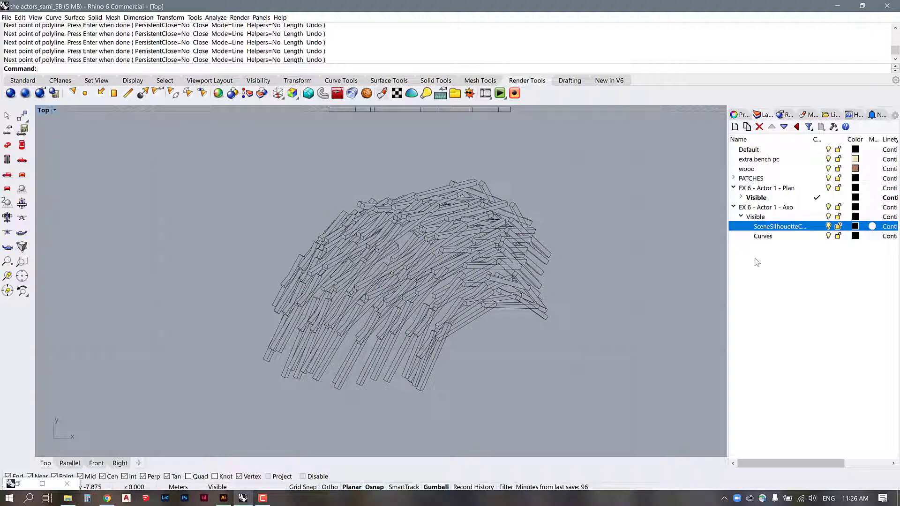
# - Start a Hatch with Boundary set to Yes and select all curves of the axo drawing as boundaries
pyautogui.click(769, 216)
pyautogui.scroll(2, 410, 277)
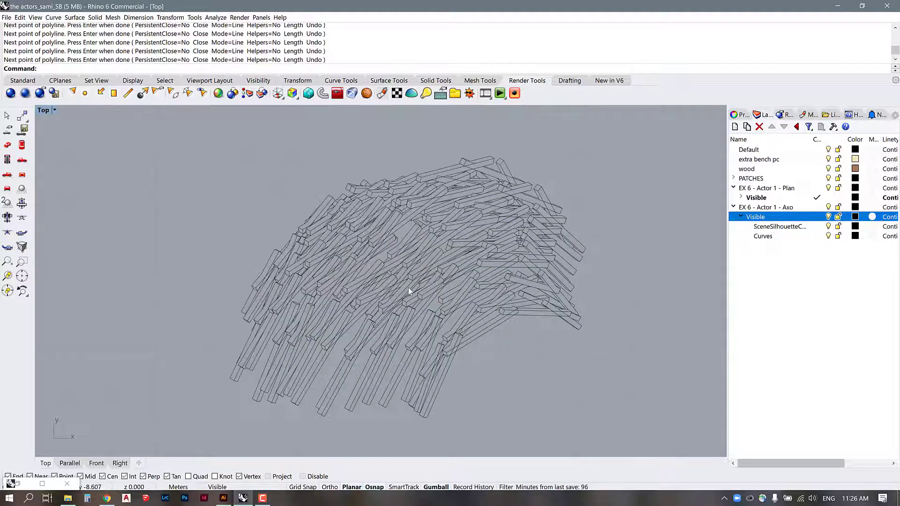
pyautogui.scroll(-2, 365, 323)
pyautogui.scroll(2, 404, 345)
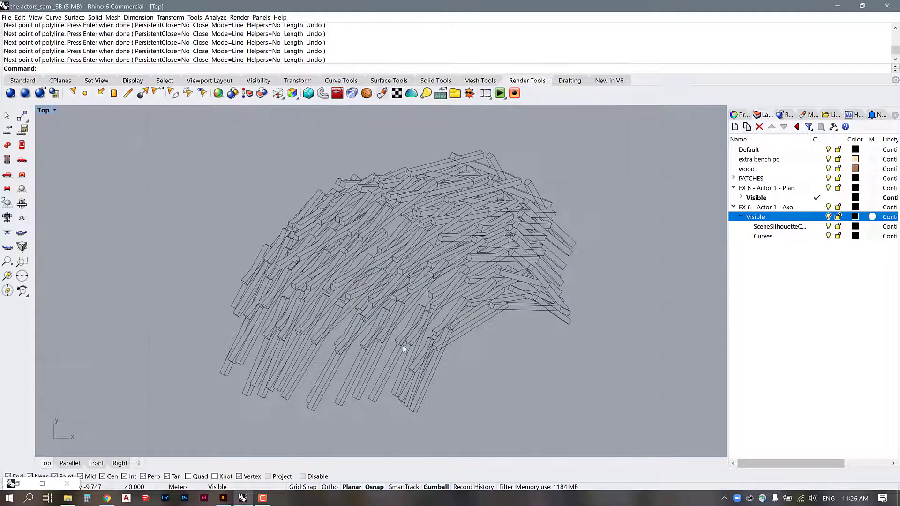
pyautogui.write('Hatch')
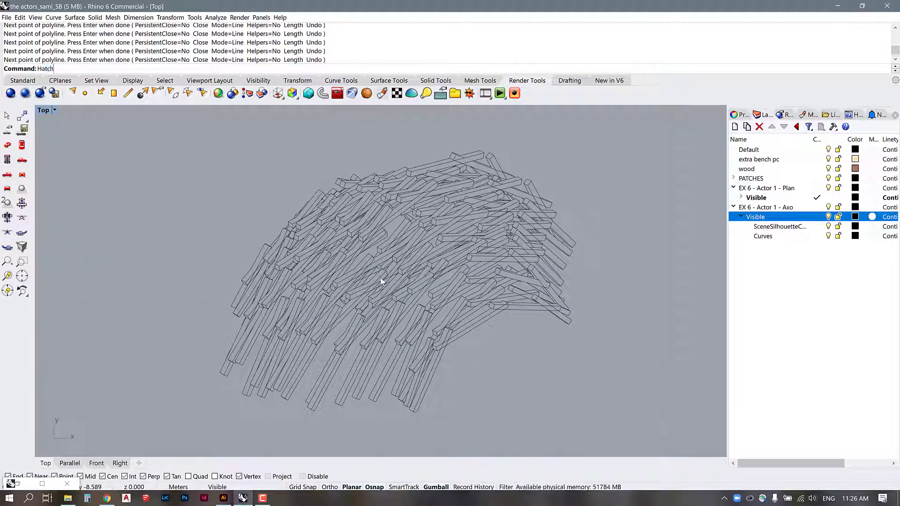
pyautogui.press('Return')
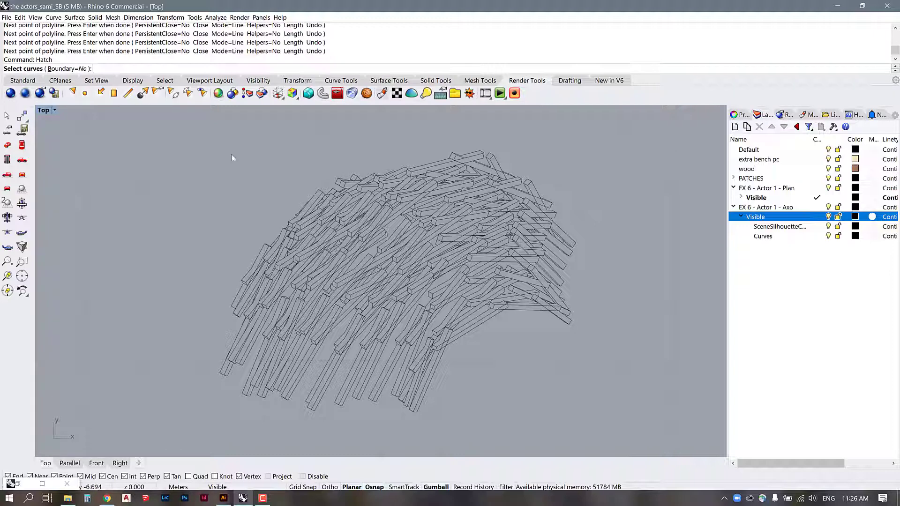
pyautogui.scroll(-1, 248, 167)
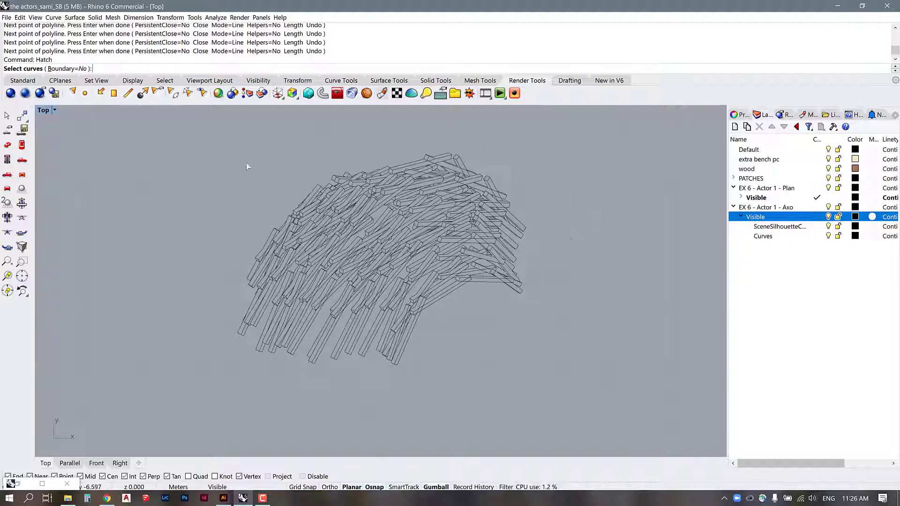
pyautogui.click(85, 69)
pyautogui.moveTo(202, 136); pyautogui.dragTo(572, 380)
pyautogui.press('Return')
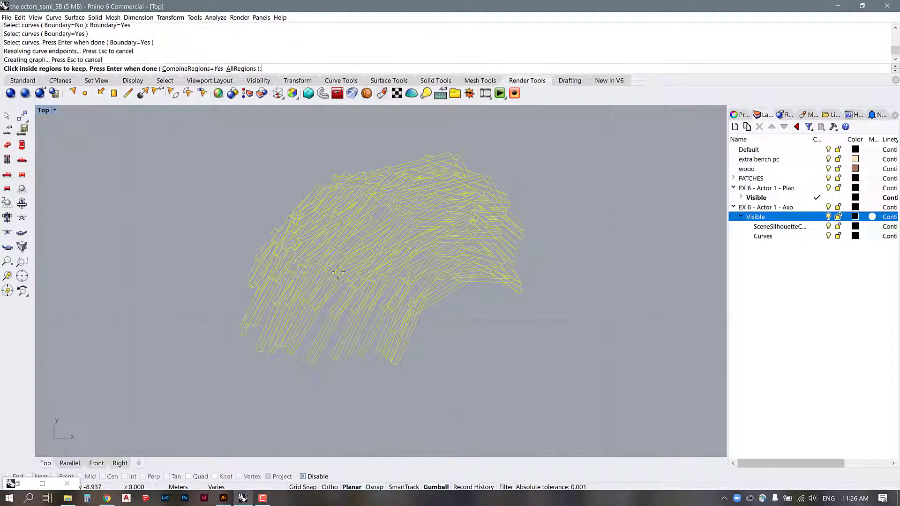
# - Try to hatch the faces of the outermost beam and the beams joining it by picking their regions
pyautogui.scroll(5, 369, 330)
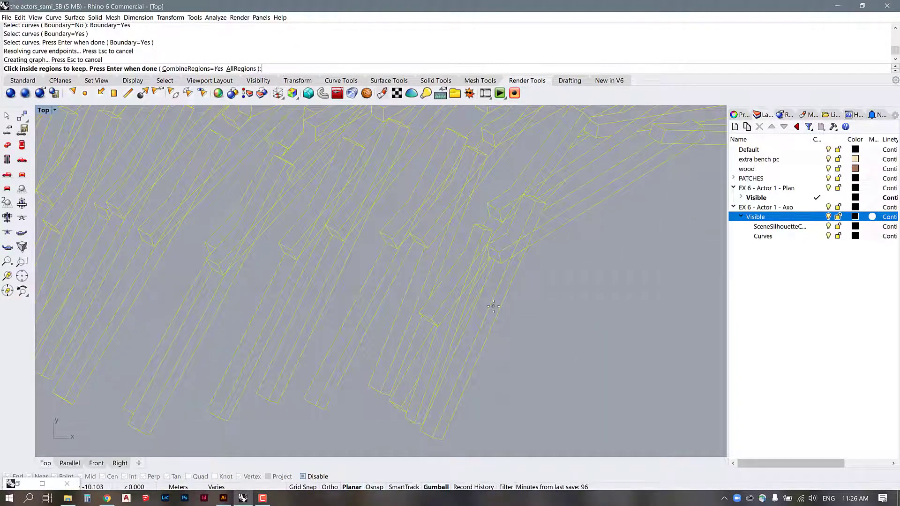
pyautogui.click(493, 306)
pyautogui.click(489, 302)
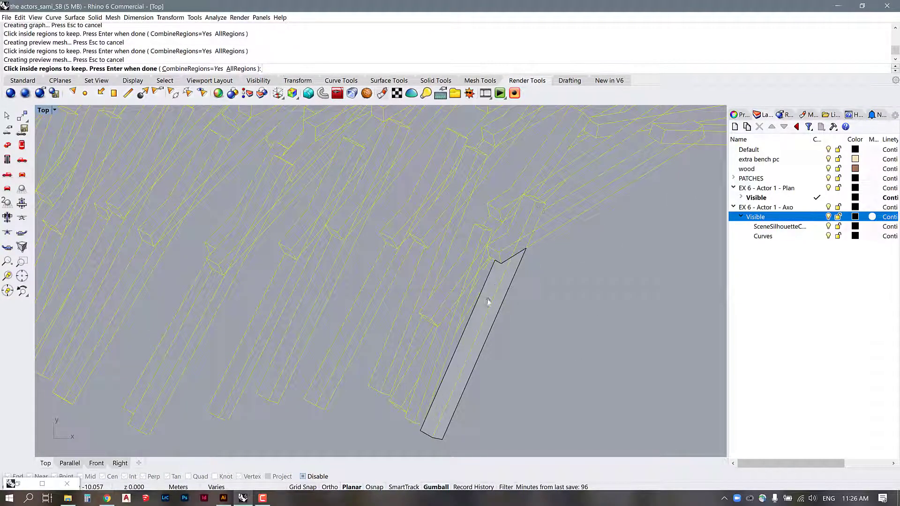
pyautogui.click(514, 239)
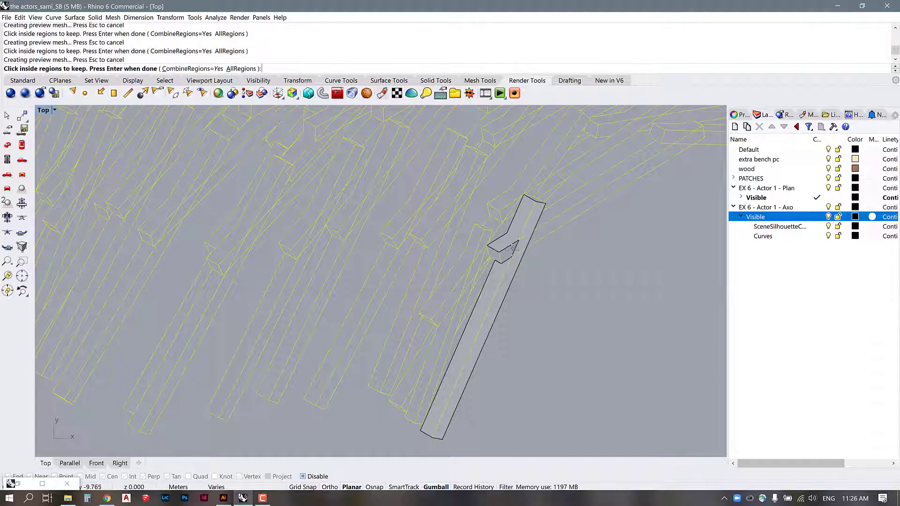
pyautogui.scroll(2, 513, 248)
pyautogui.scroll(-4, 404, 251)
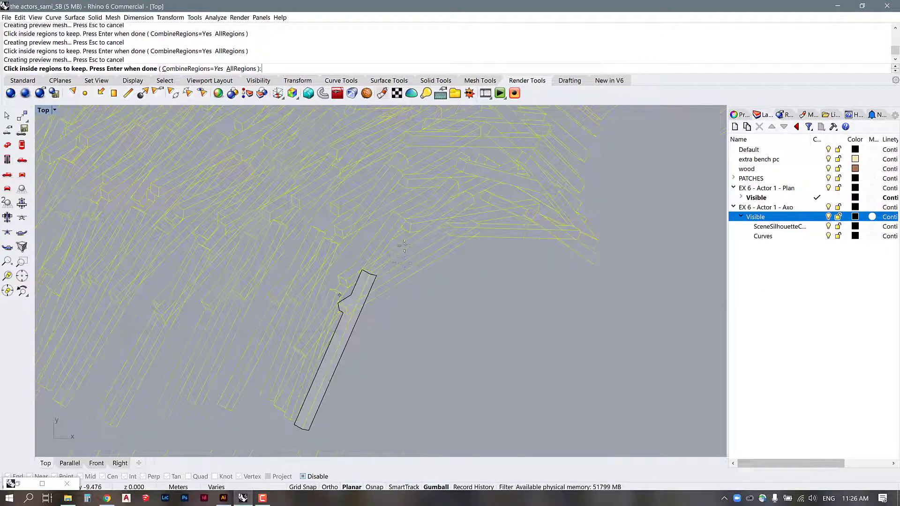
pyautogui.scroll(3, 404, 251)
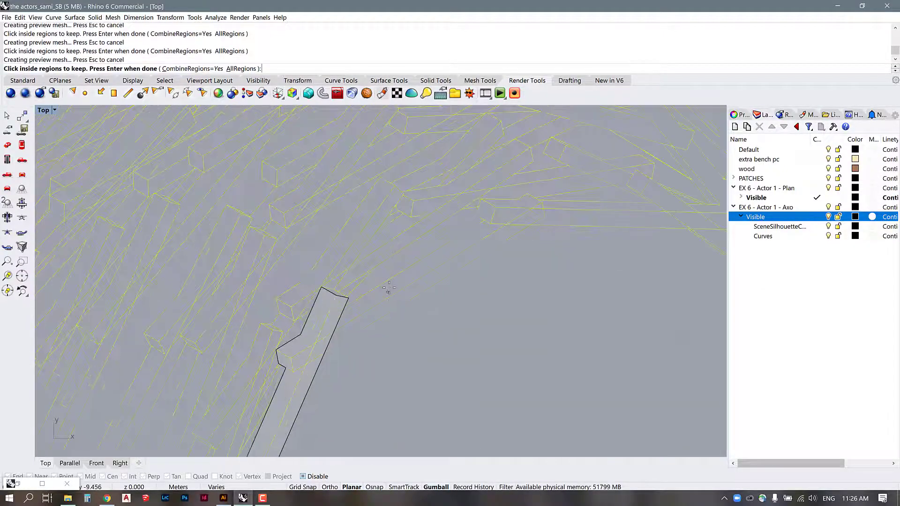
pyautogui.click(531, 214)
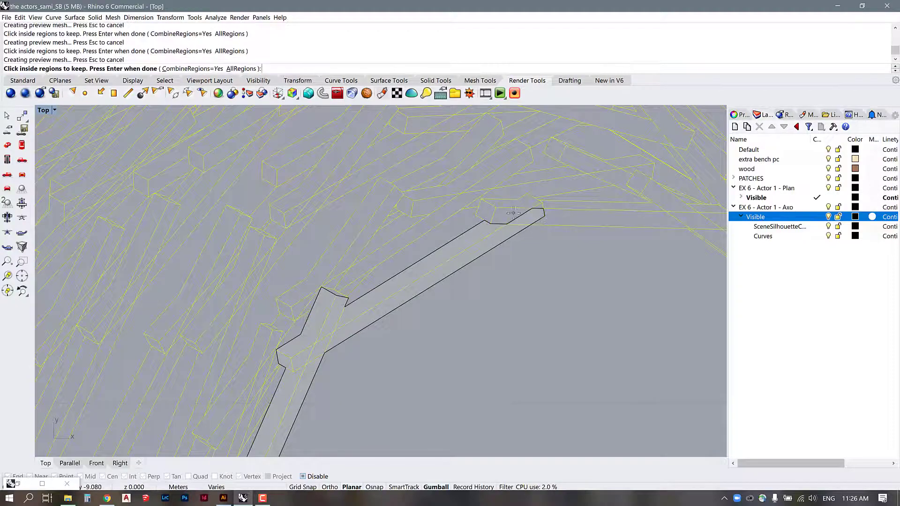
pyautogui.click(552, 205)
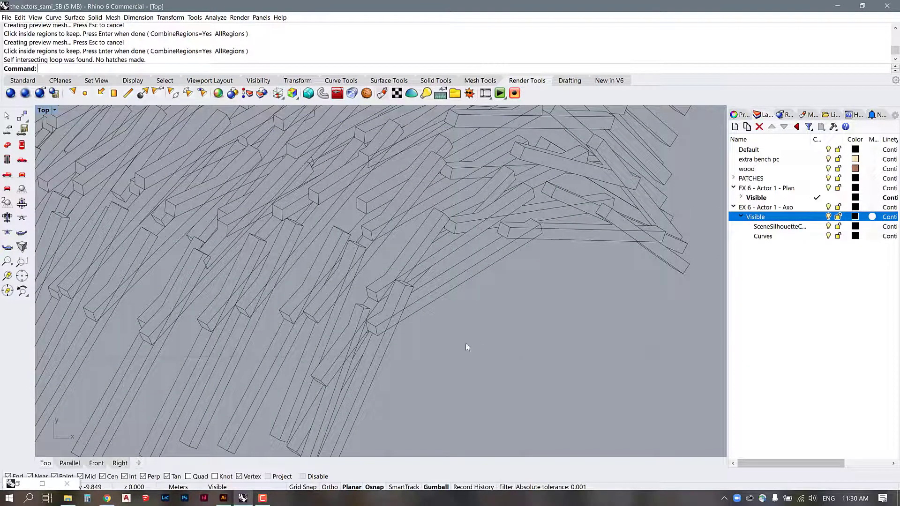
# - Export all curves of the axo drawing to the Desktop as Illustrator file Actor-1_Axo_20, at 0.2 meters = 10 mm in CMYK
pyautogui.scroll(-5, 366, 290)
pyautogui.moveTo(254, 197); pyautogui.dragTo(563, 402)
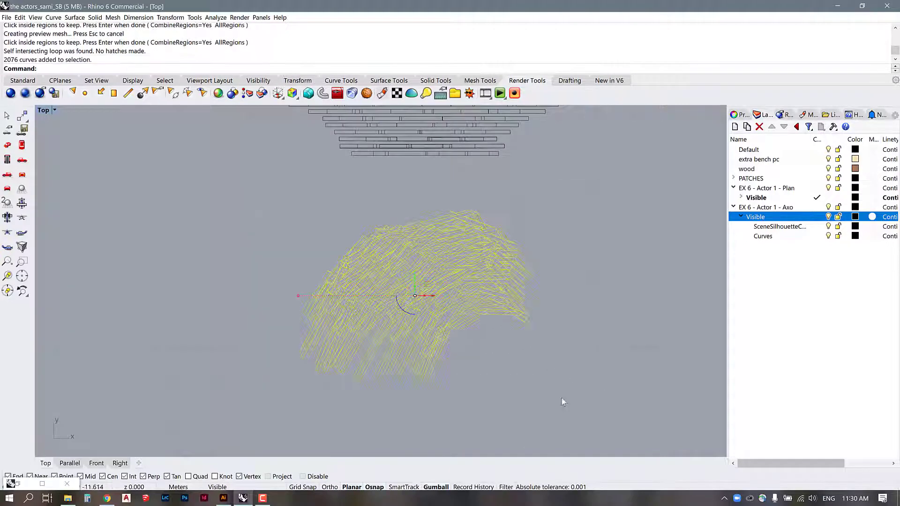
pyautogui.click(7, 18)
pyautogui.click(37, 132)
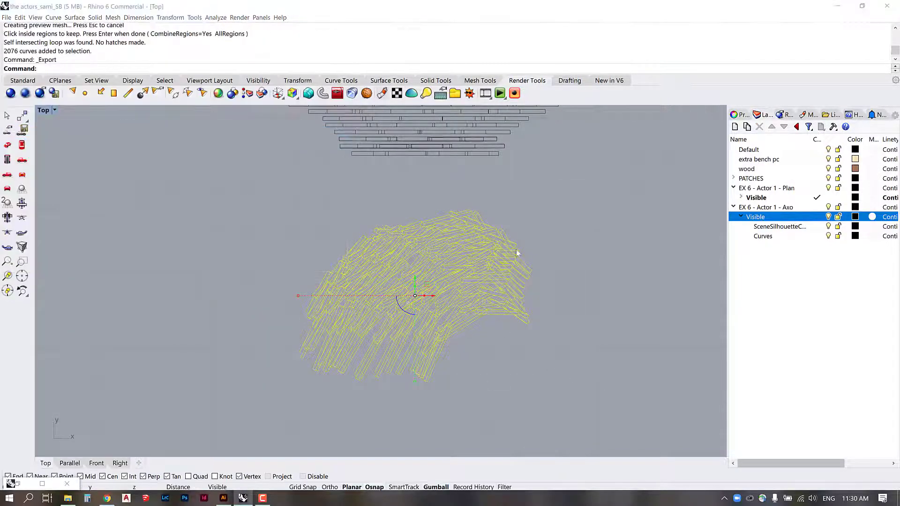
pyautogui.click(123, 107)
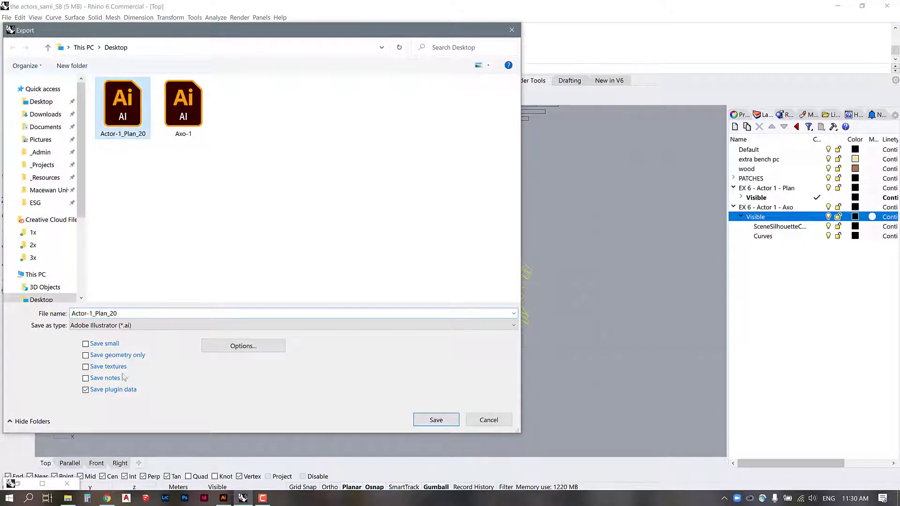
pyautogui.doubleClick(106, 317)
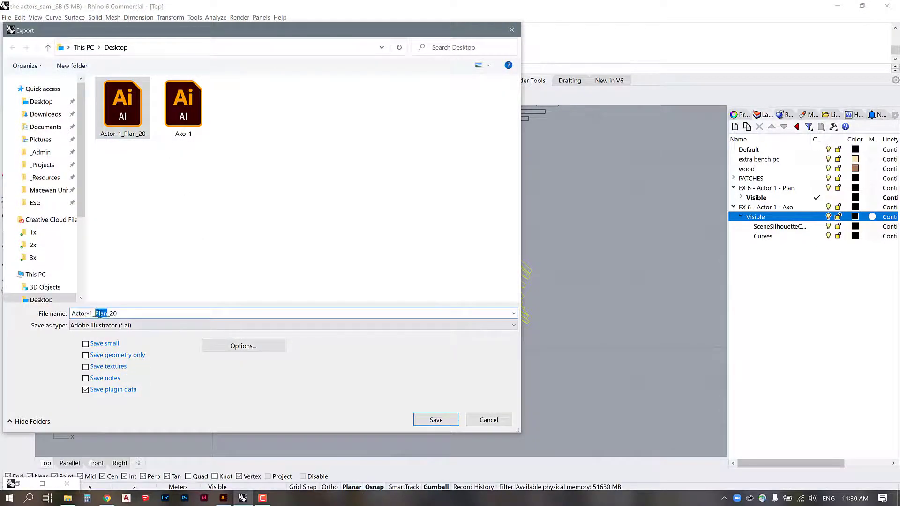
pyautogui.write('Axo')
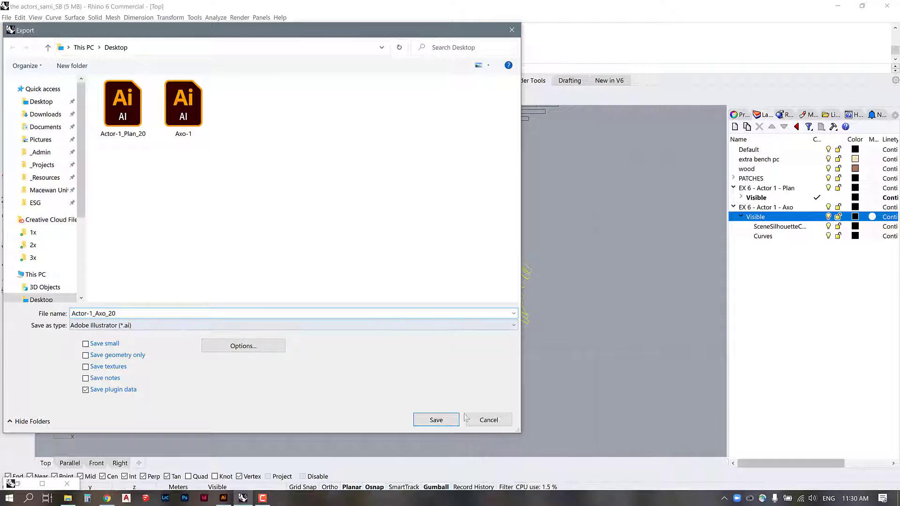
pyautogui.click(436, 420)
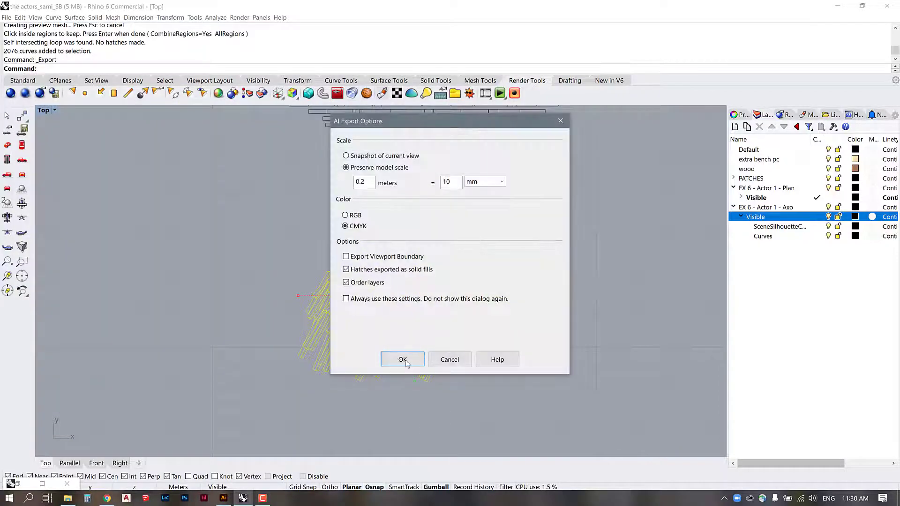
pyautogui.click(406, 363)
# - Switch to Illustrator and open Actor-1_Axo_20 from the Desktop folder as a separate document
pyautogui.click(223, 498)
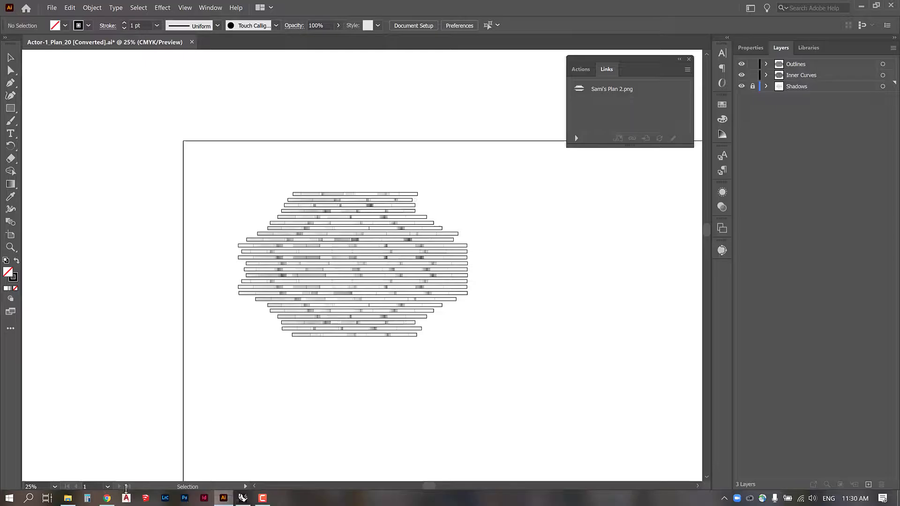
pyautogui.click(68, 498)
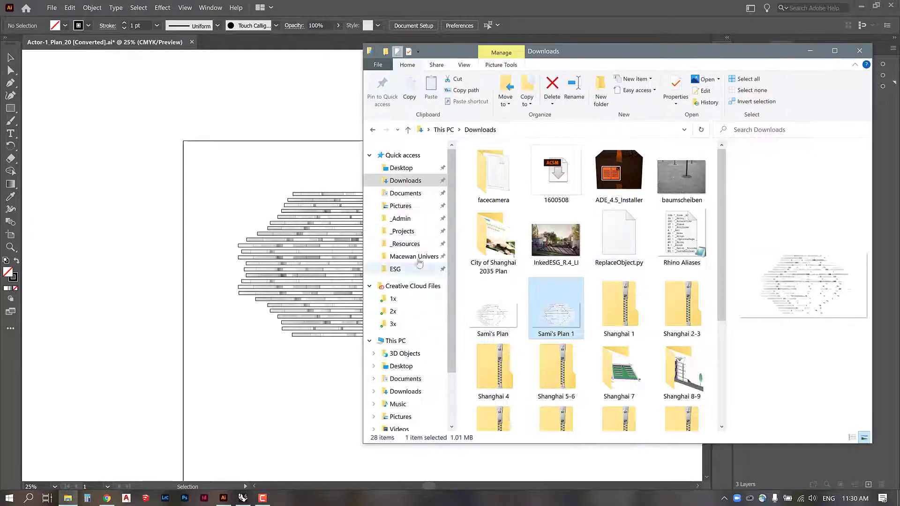
pyautogui.click(401, 168)
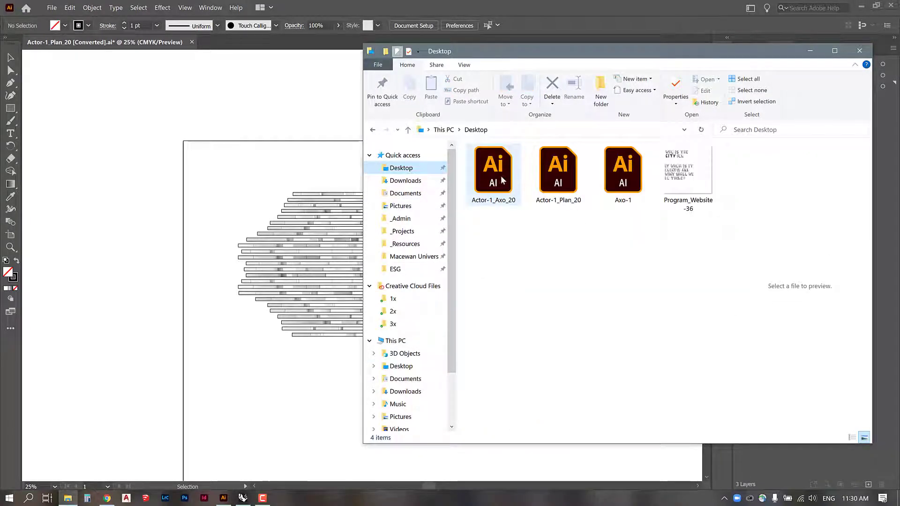
pyautogui.moveTo(493, 171); pyautogui.dragTo(309, 14)
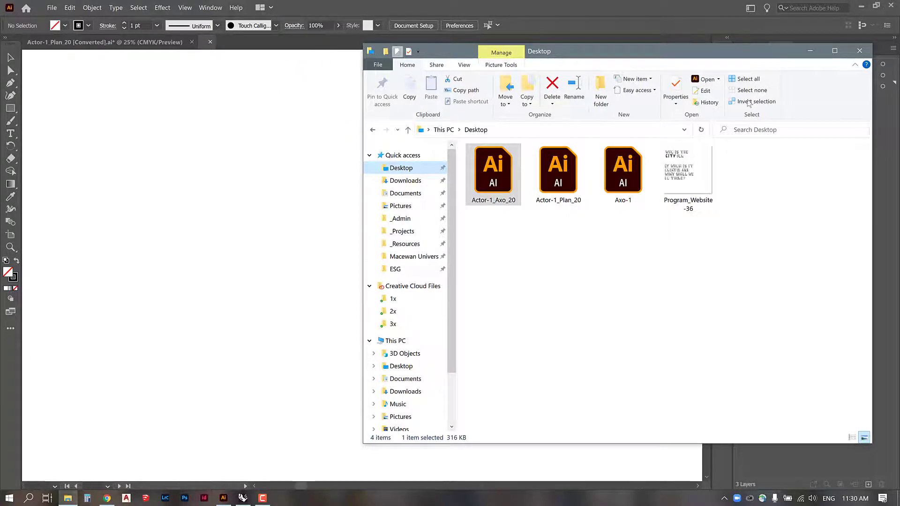
pyautogui.click(810, 51)
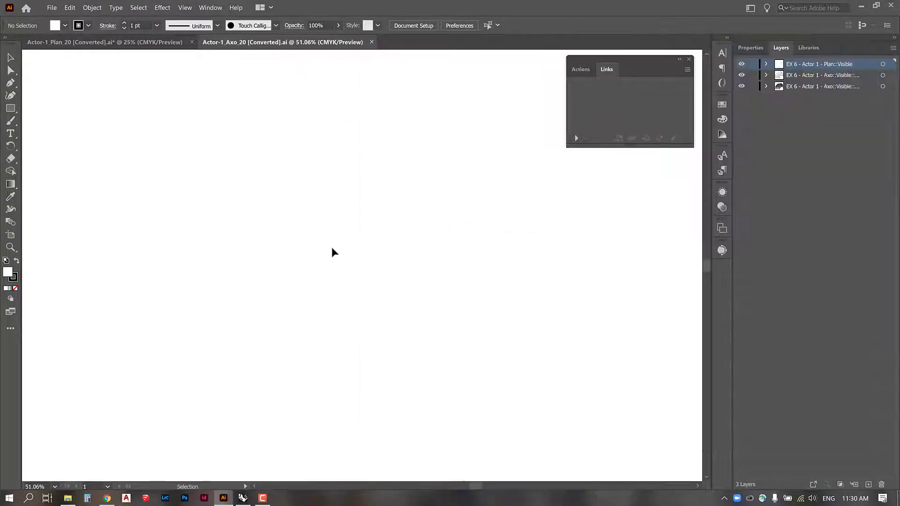
# - Select the whole axo drawing, review the layer options including Paste Remembers Layers, and clear the selection
pyautogui.hotkey('ctrl', '-')
pyautogui.hotkey('ctrl', '-')
pyautogui.hotkey('ctrl', '-')
pyautogui.hotkey('ctrl', '-')
pyautogui.hotkey('ctrl', '-')
pyautogui.hotkey('ctrl', '-')
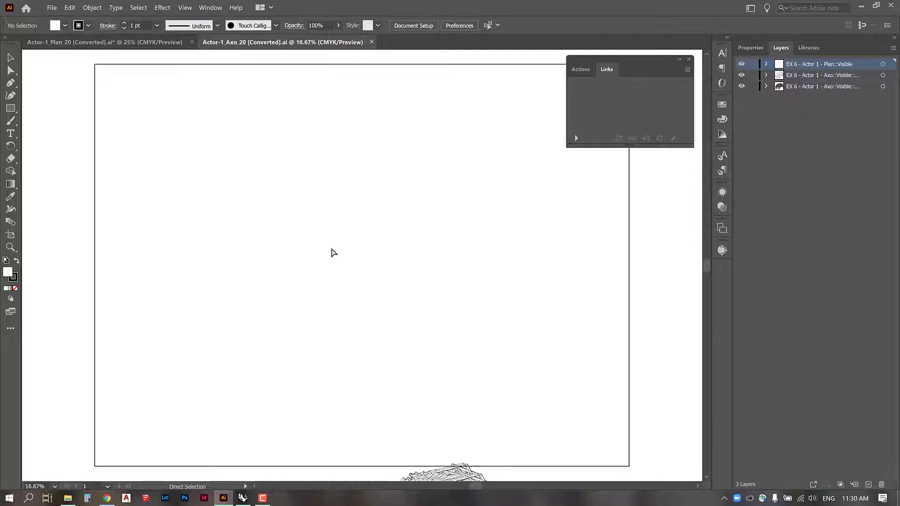
pyautogui.moveTo(318, 331); pyautogui.dragTo(487, 428)
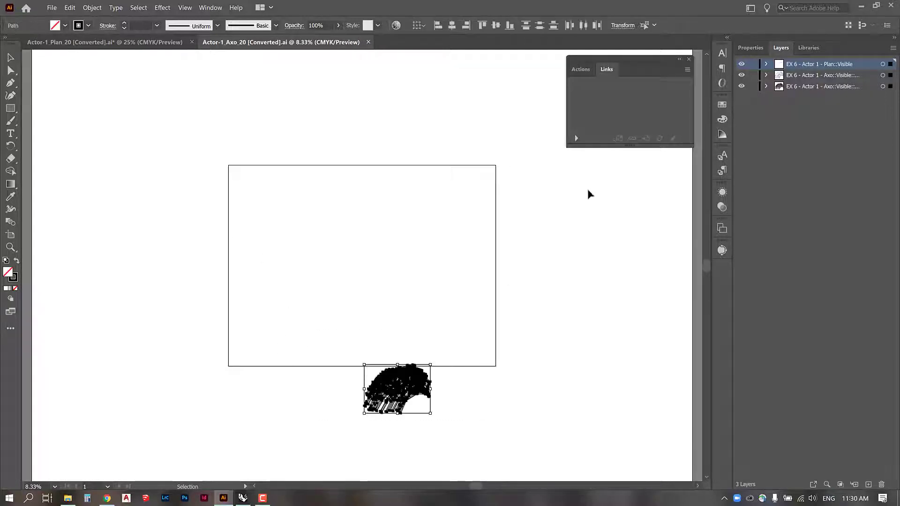
pyautogui.click(892, 49)
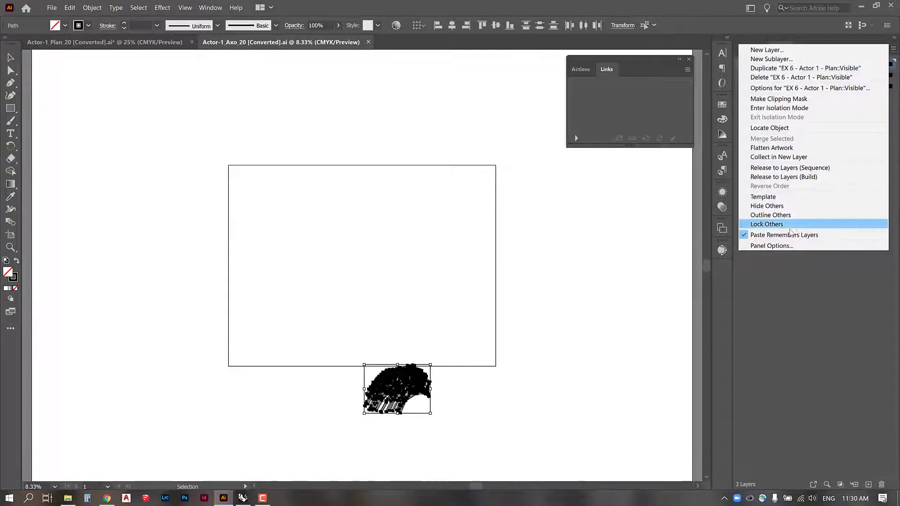
pyautogui.click(791, 236)
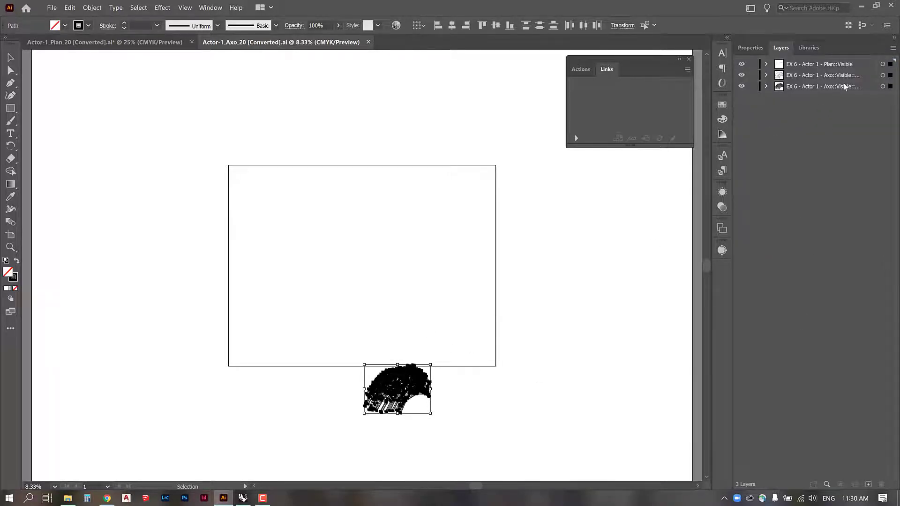
pyautogui.click(497, 398)
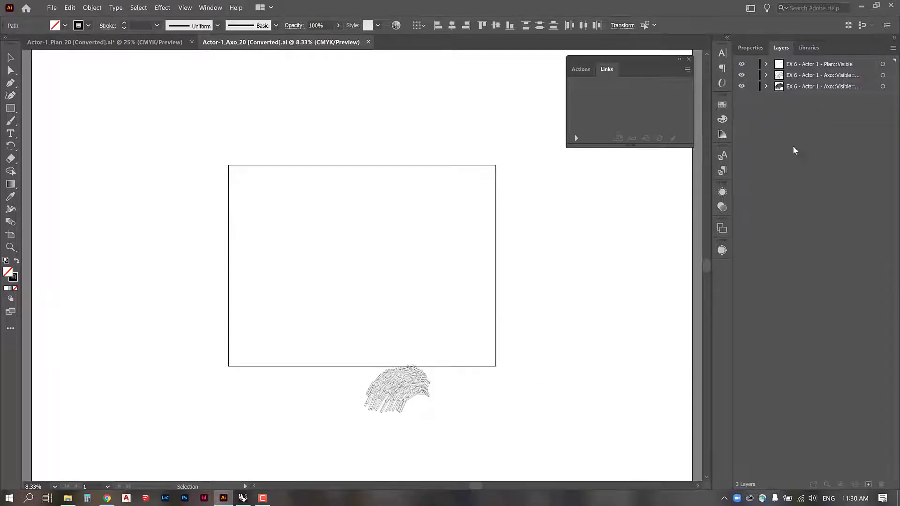
# - Rename the layer EX 6 - Actor 1 - Plan::Visible as Visible Curvs
pyautogui.click(833, 65)
pyautogui.doubleClick(849, 66)
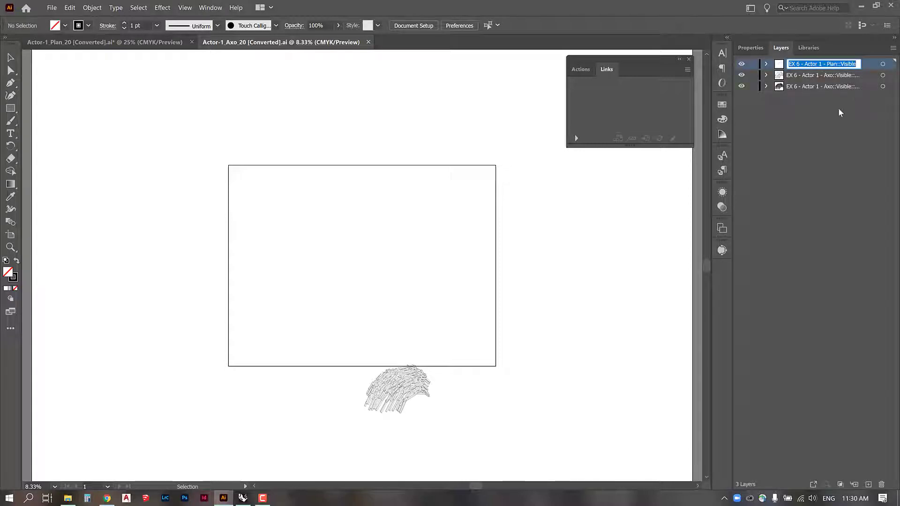
pyautogui.write('Visible Cur')
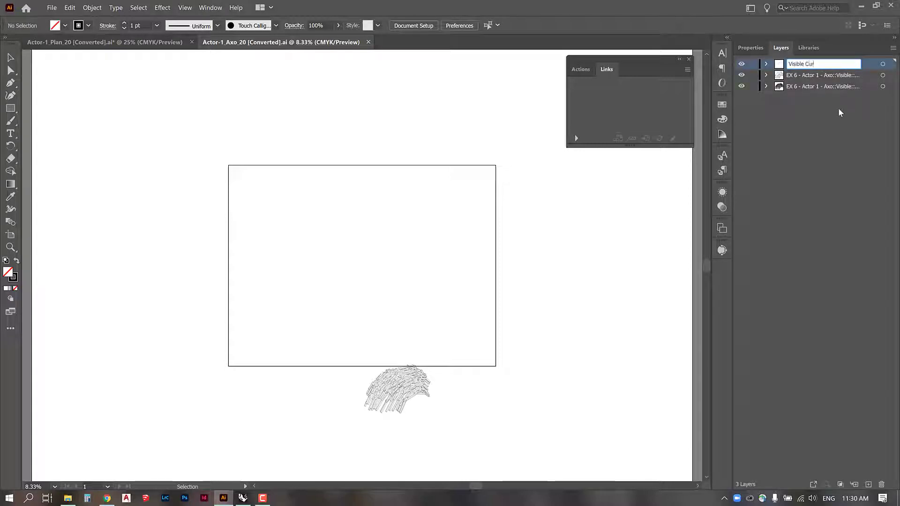
pyautogui.write('vs')
pyautogui.press('Return')
# - Rename the scene silhouette curves layer as Scene Silhouette and correct the first layer's name to Visible Curves
pyautogui.click(841, 77)
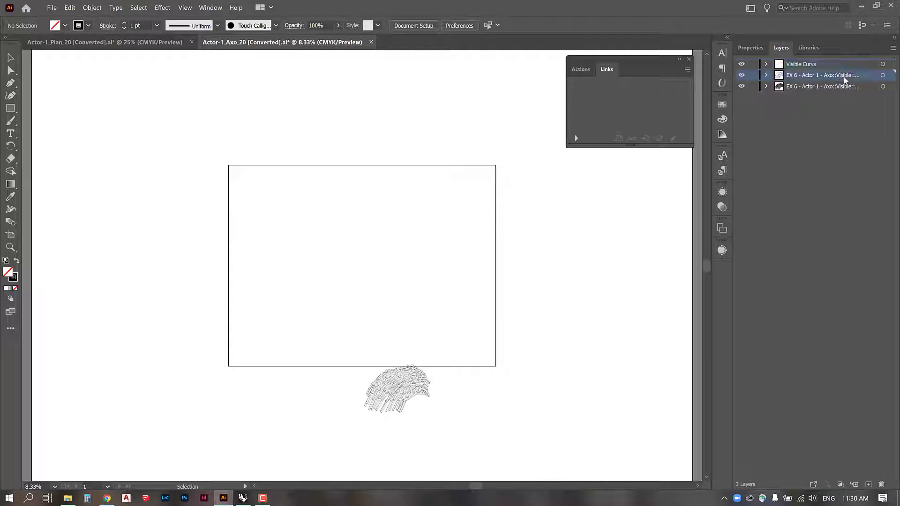
pyautogui.doubleClick(842, 76)
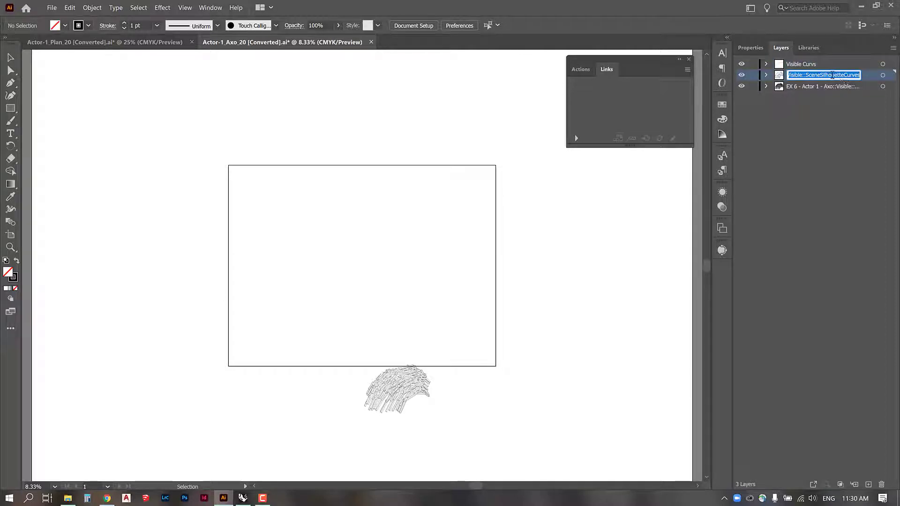
pyautogui.write('Sce')
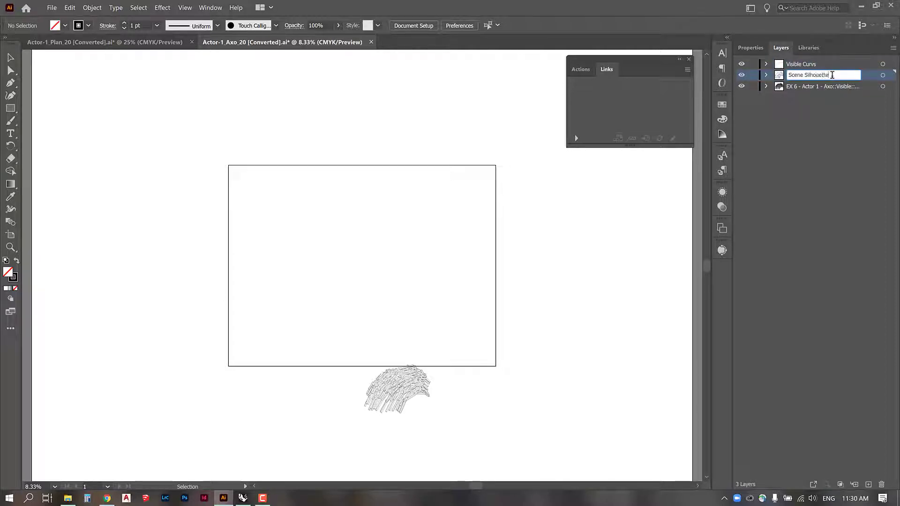
pyautogui.press('Return')
pyautogui.doubleClick(807, 65)
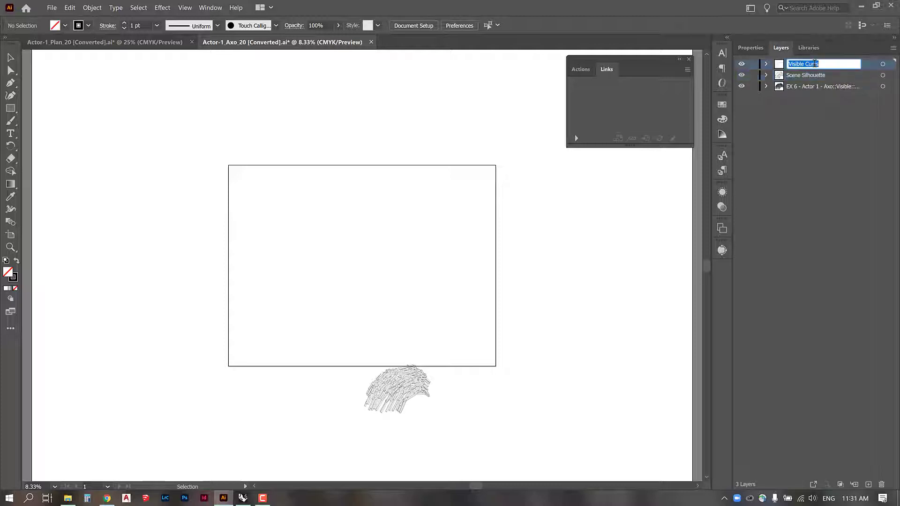
pyautogui.write('e')
pyautogui.press('Return')
# - Rename the remaining axo curves layer as EX 6 - Visble Curves 2
pyautogui.doubleClick(837, 87)
pyautogui.click(836, 86)
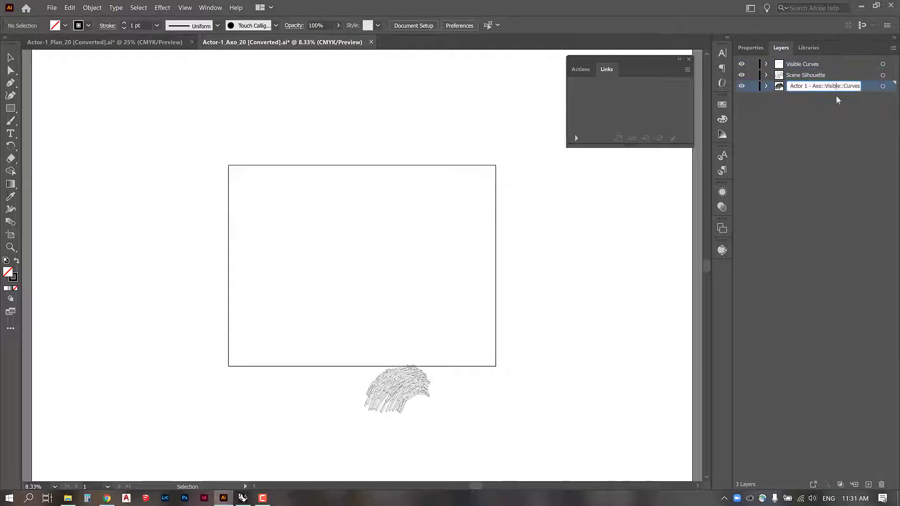
pyautogui.moveTo(791, 85); pyautogui.dragTo(861, 86)
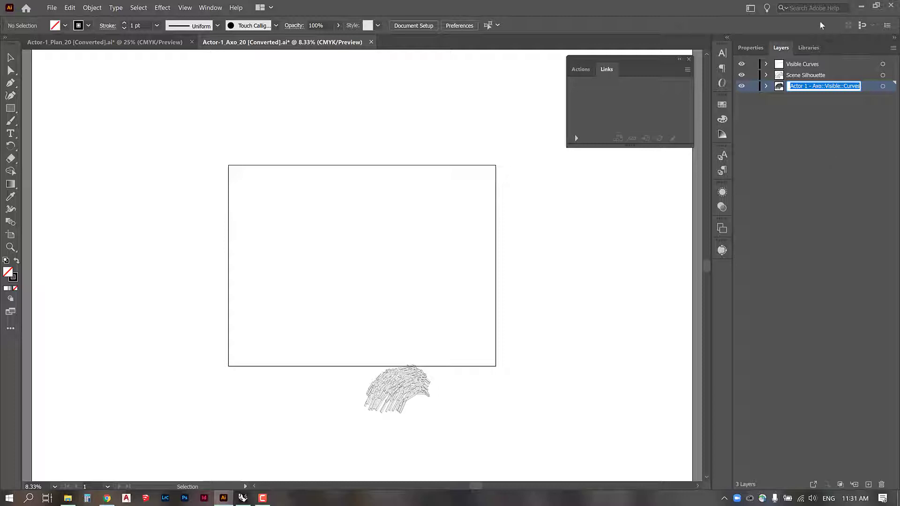
pyautogui.write('Visble')
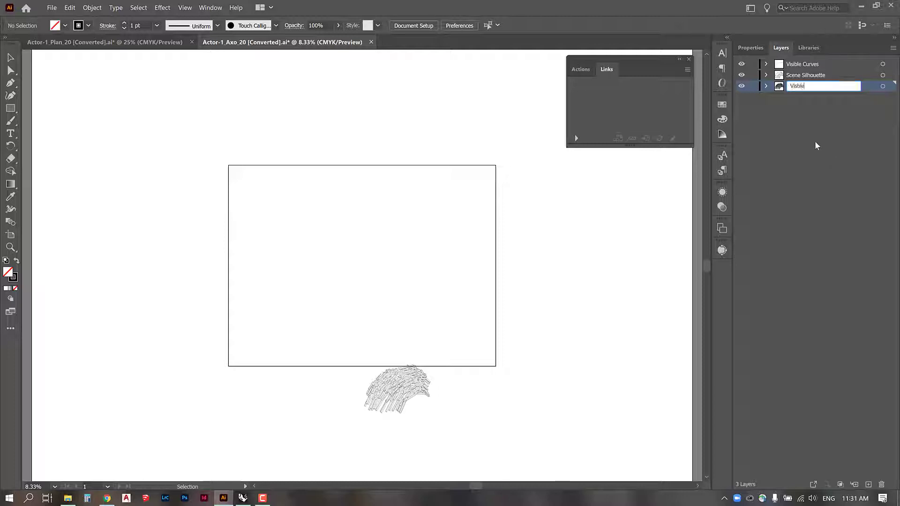
pyautogui.write(' Curves 2')
pyautogui.press('Return')
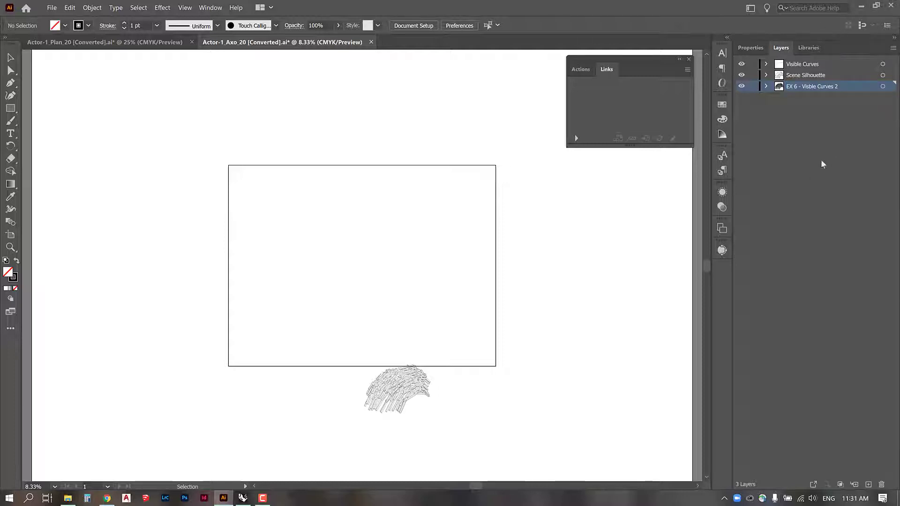
# - Copy the entire axo drawing and paste it with its layers into the Actor-1_Plan_20 document
pyautogui.click(823, 164)
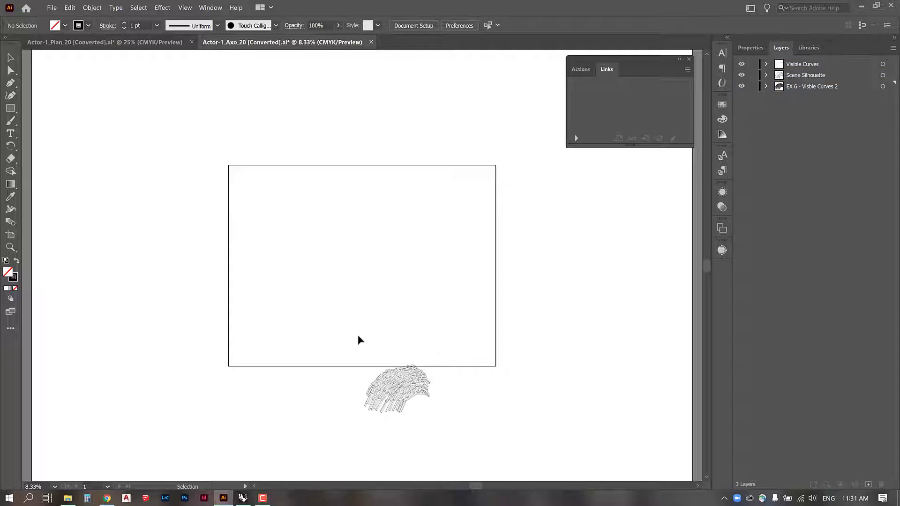
pyautogui.moveTo(458, 418); pyautogui.dragTo(461, 418)
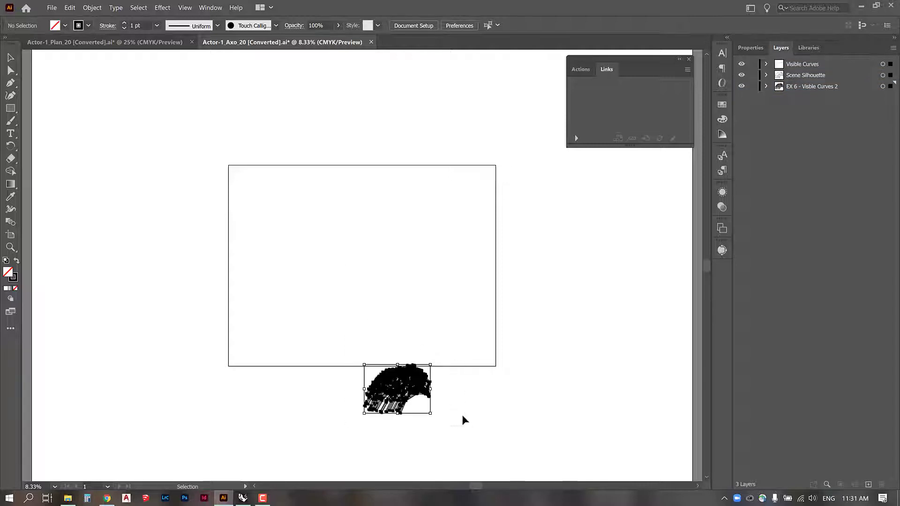
pyautogui.click(52, 7)
pyautogui.moveTo(68, 9)
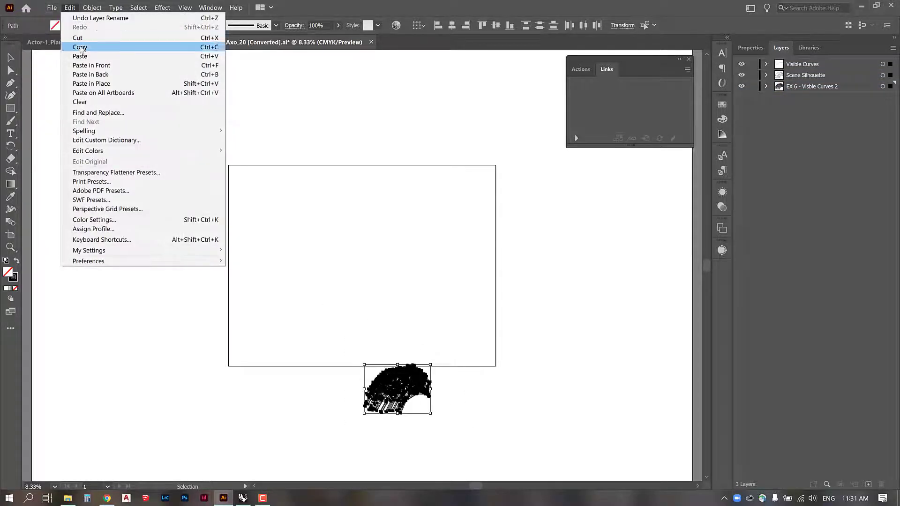
pyautogui.click(80, 46)
pyautogui.click(80, 43)
pyautogui.click(68, 8)
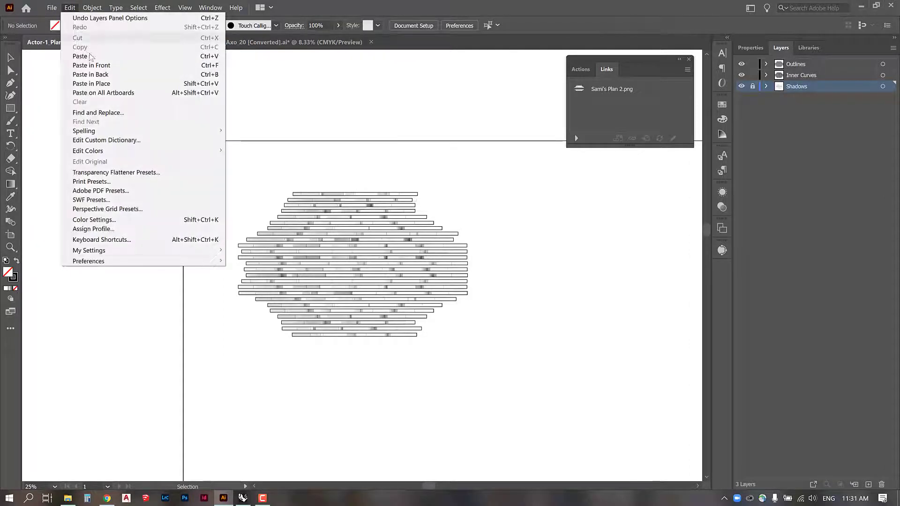
pyautogui.click(93, 55)
# - Move the pasted axo drawing to the empty area directly below the plan and clear the selection
pyautogui.scroll(-3, 440, 181)
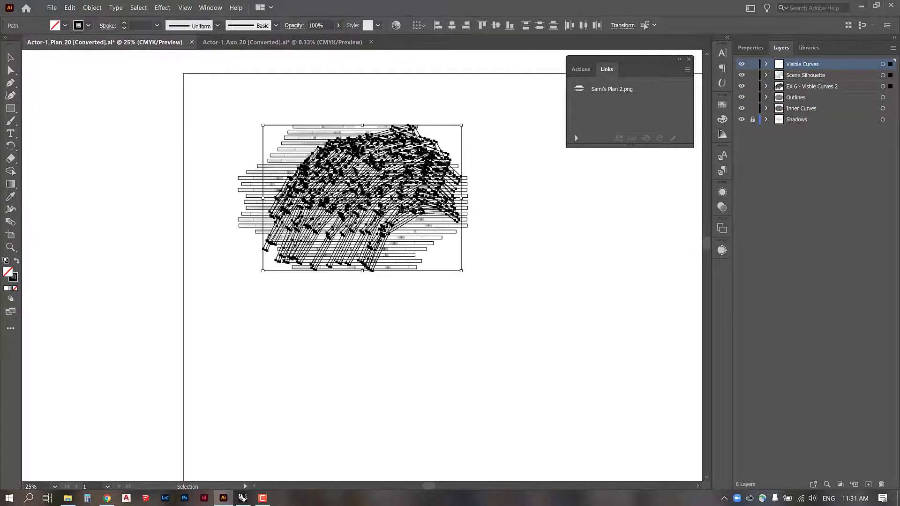
pyautogui.moveTo(405, 190); pyautogui.dragTo(387, 347)
pyautogui.scroll(-2, 388, 347)
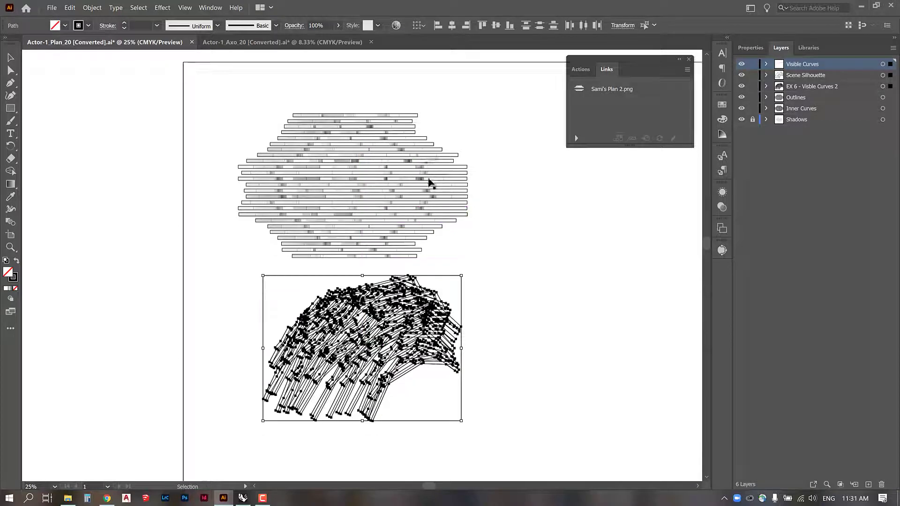
pyautogui.moveTo(393, 293)
pyautogui.mouseDown()
pyautogui.moveTo(464, 252)
pyautogui.moveTo(383, 316)
pyautogui.mouseUp()
pyautogui.click(514, 339)
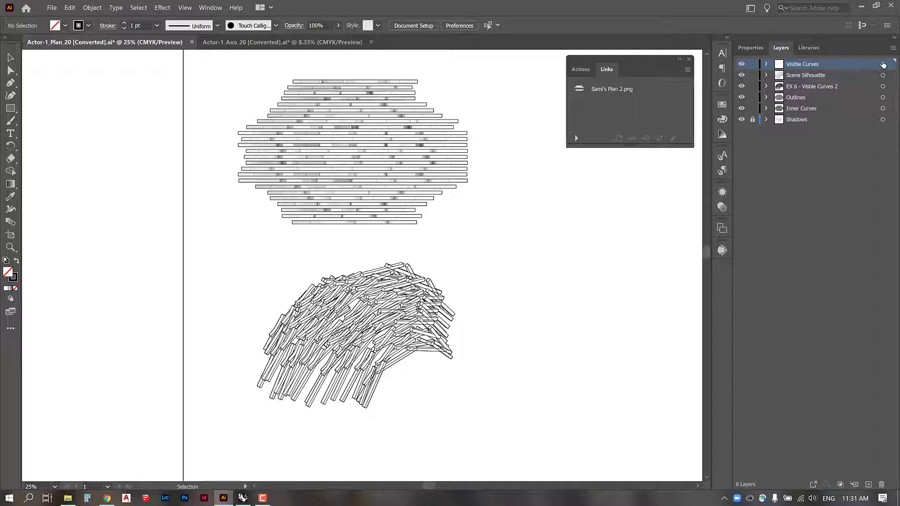
# - Set the Visible Curves and EX 6 - Visble Curves 2 layers to a 0.25 pt stroke and move Scene Silhouette to the top of the layer order
pyautogui.click(883, 65)
pyautogui.keyDown('shift'); pyautogui.click(883, 87); pyautogui.keyUp('shift')
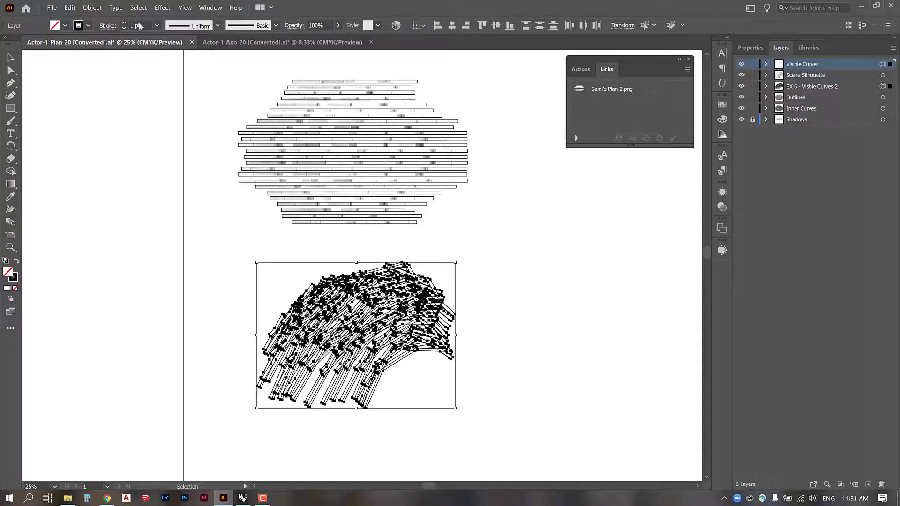
pyautogui.click(157, 25)
pyautogui.click(167, 37)
pyautogui.click(567, 305)
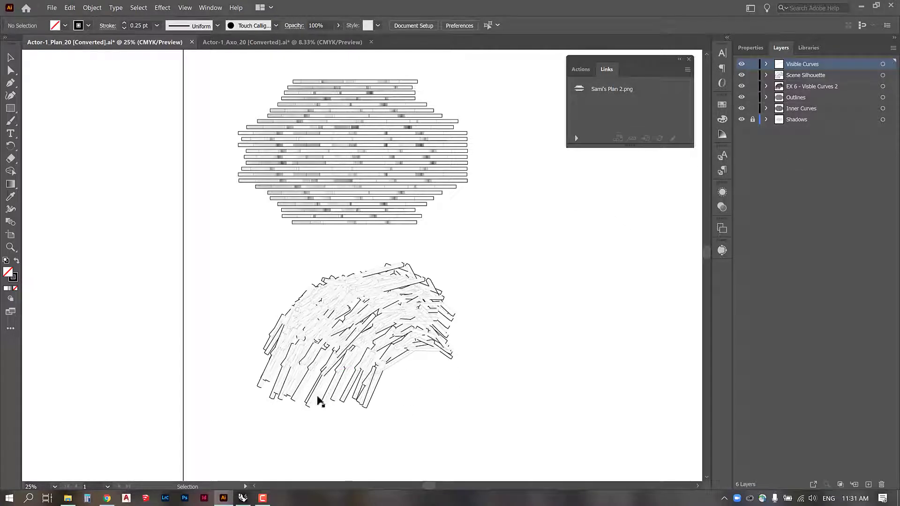
pyautogui.moveTo(814, 79); pyautogui.dragTo(813, 60)
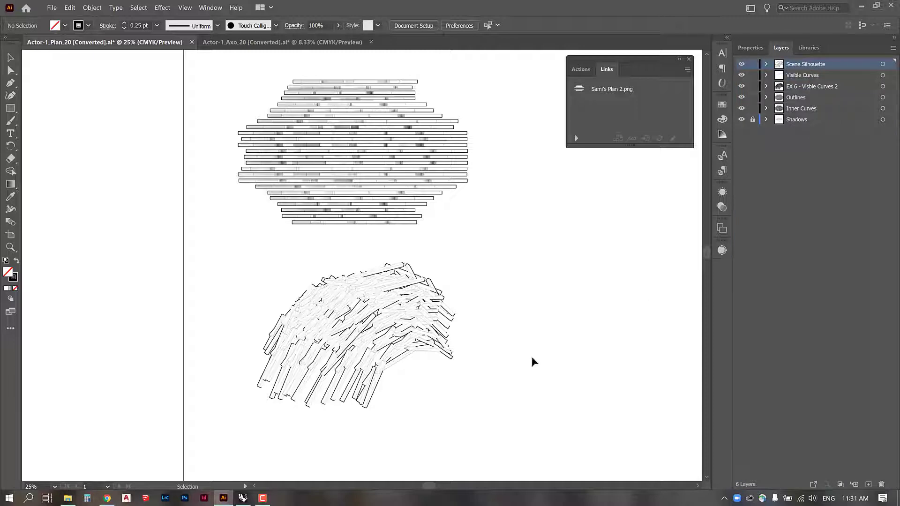
# - Select the whole axo drawing and duplicate it in place
pyautogui.moveTo(232, 254); pyautogui.dragTo(514, 425)
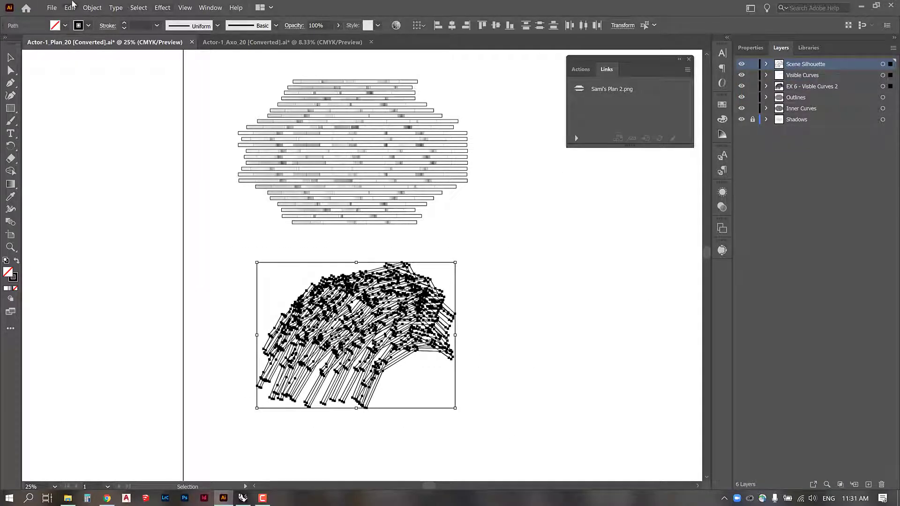
pyautogui.click(71, 7)
pyautogui.click(71, 7)
pyautogui.click(71, 7)
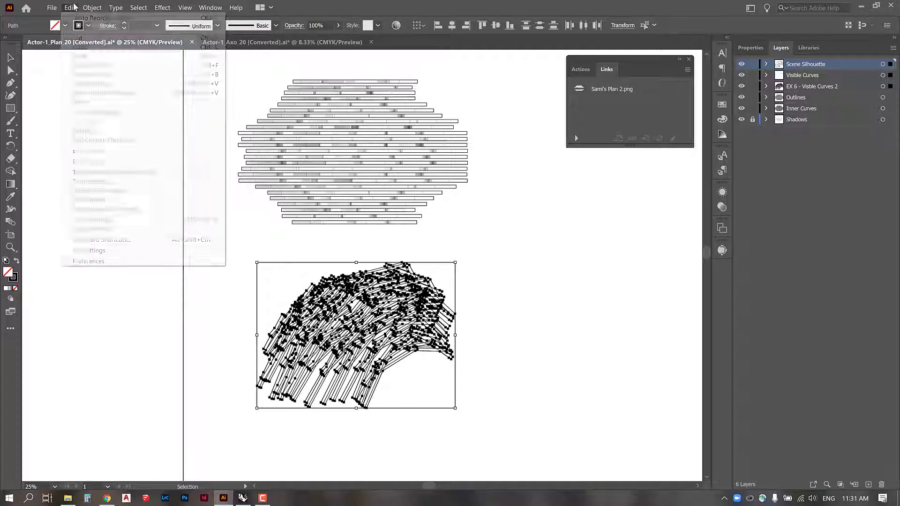
pyautogui.click(94, 84)
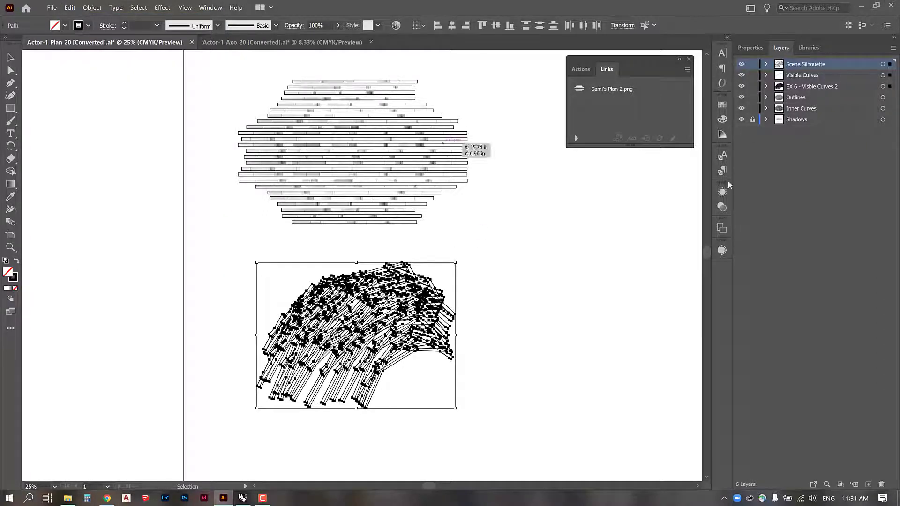
# - Convert the duplicated axo linework into a Live Paint group
pyautogui.click(71, 8)
pyautogui.moveTo(92, 7)
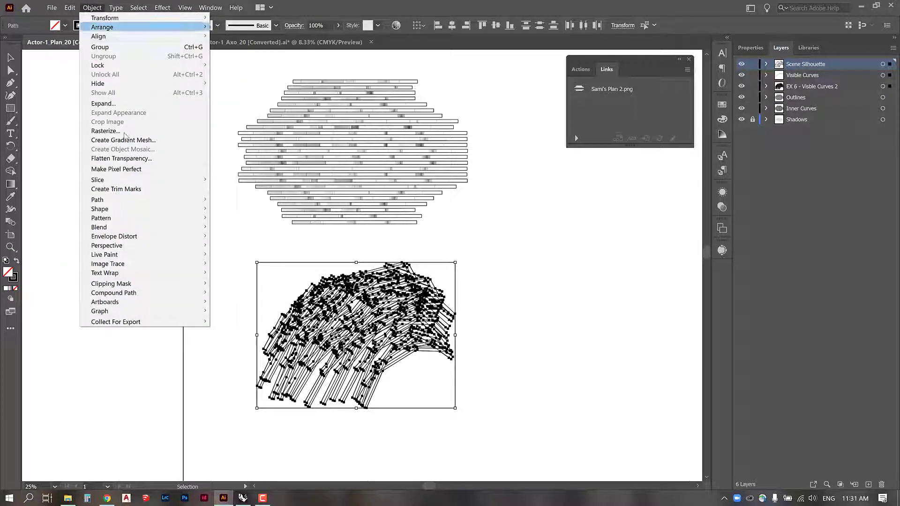
pyautogui.moveTo(200, 255)
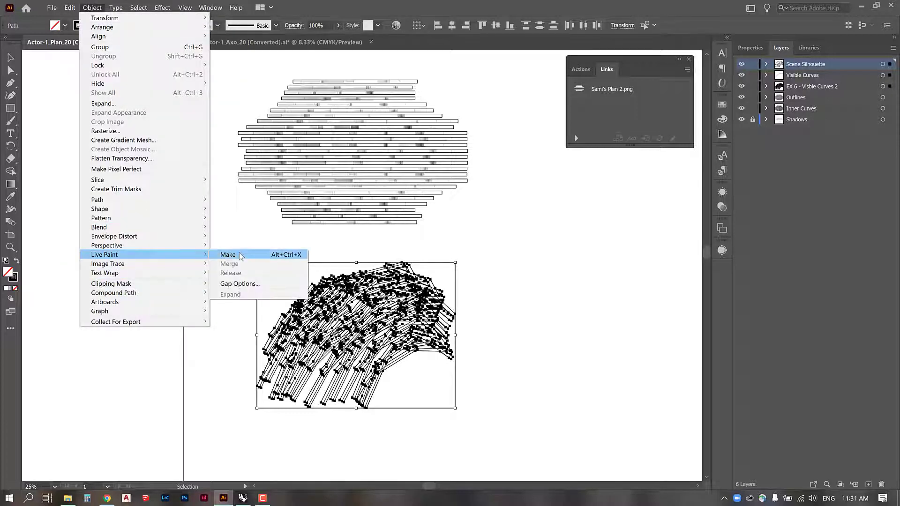
pyautogui.click(240, 256)
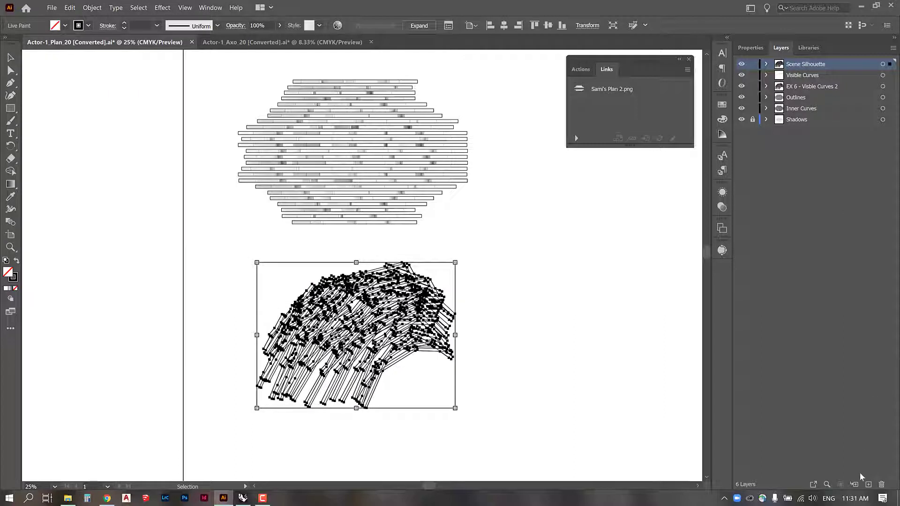
# - Create a new layer above Scene Silhouette and name it LivePaint Axo 1
pyautogui.click(867, 484)
pyautogui.doubleClick(796, 64)
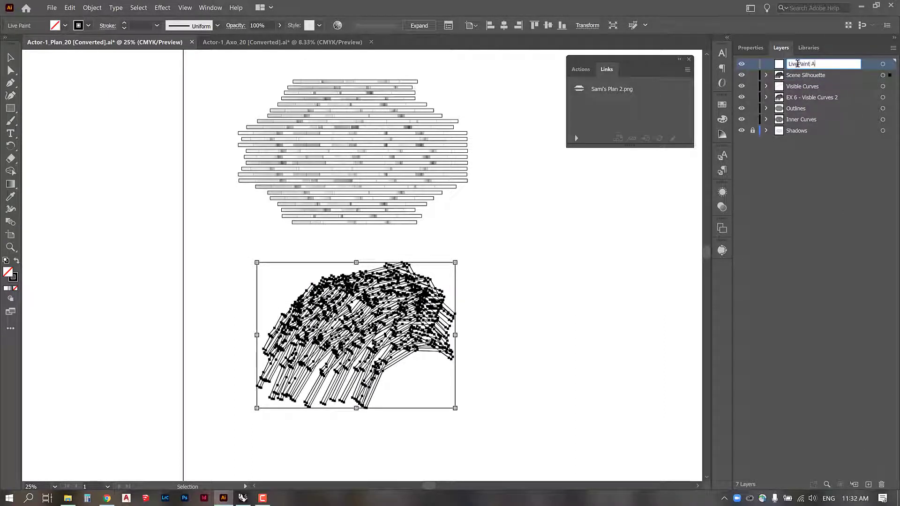
pyautogui.write('Live Paint Axo 1')
pyautogui.press('Return')
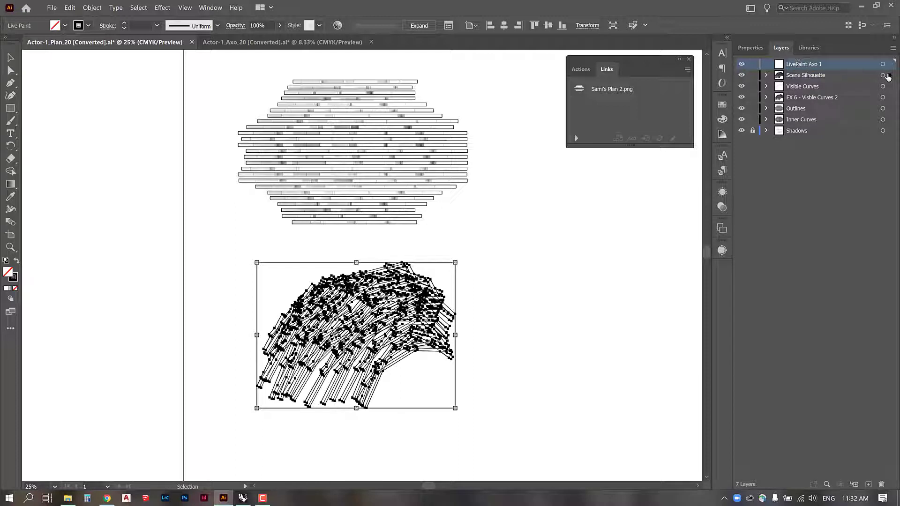
# - Move the Live Paint group onto LivePaint Axo 1 and hide the Scene Silhouette, Visible Curves and EX 6 - Visble Curves 2 layers
pyautogui.moveTo(888, 69); pyautogui.dragTo(889, 65)
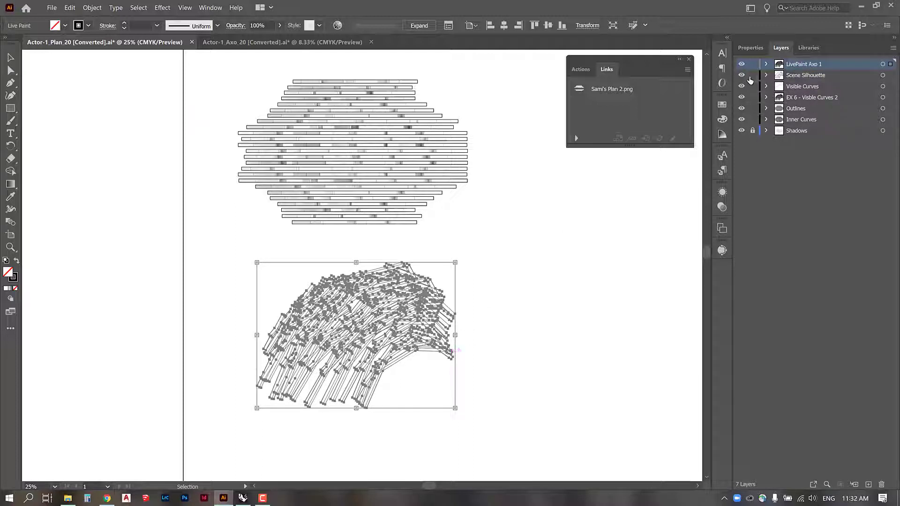
pyautogui.click(637, 294)
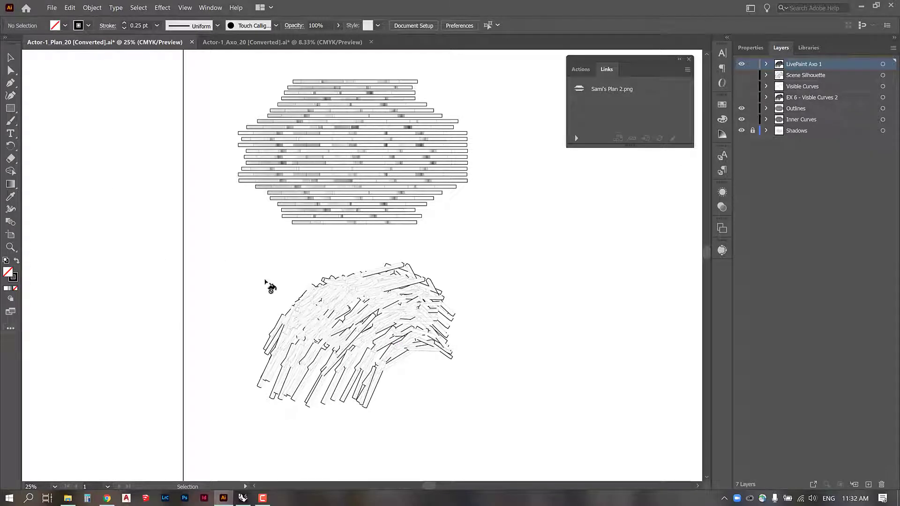
# - Activate the Live Paint Bucket with a white FFFFFF fill and no stroke, and close the floating panels covering the canvas
pyautogui.press('k')
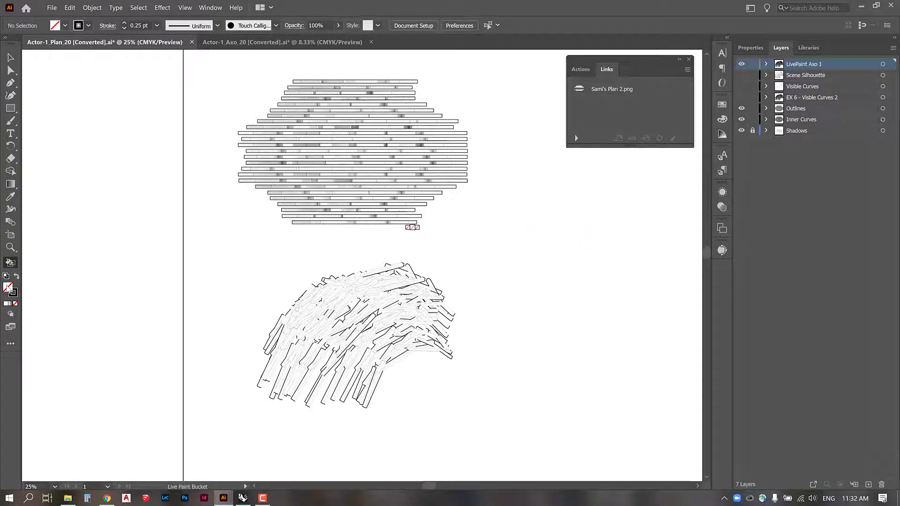
pyautogui.doubleClick(8, 287)
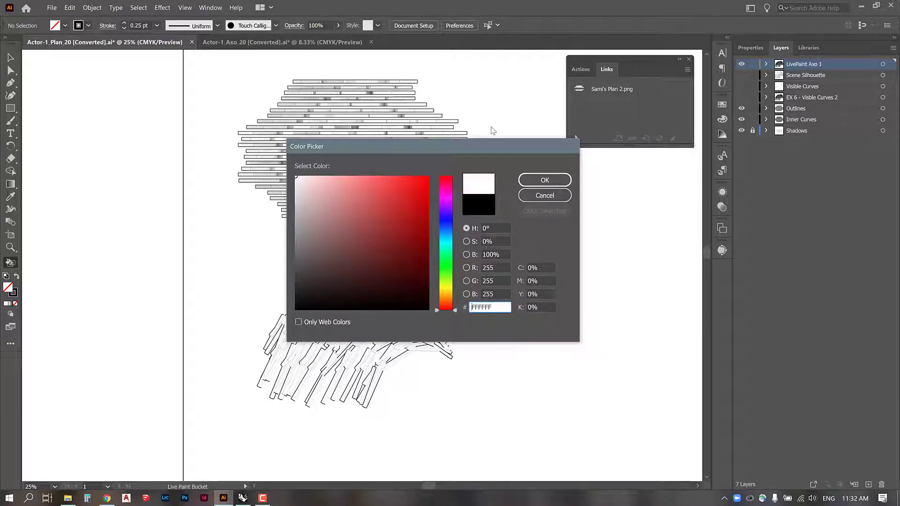
pyautogui.click(538, 180)
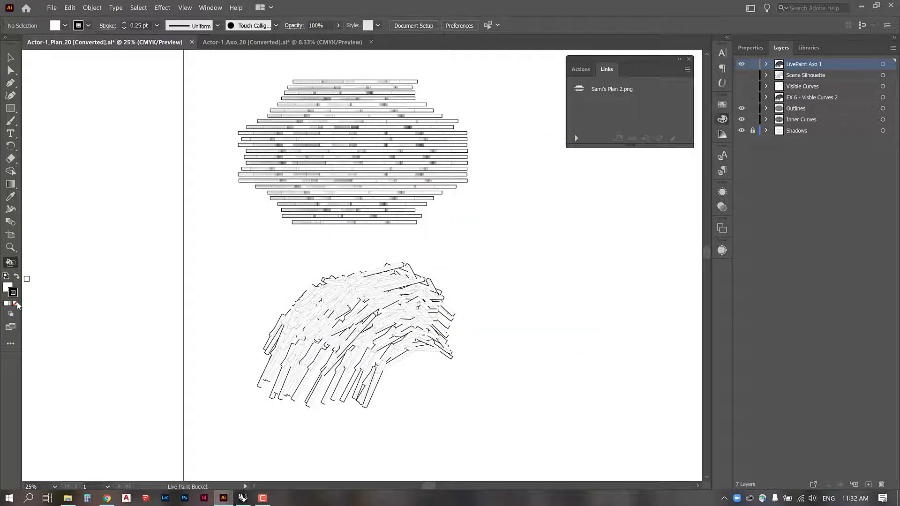
pyautogui.click(16, 304)
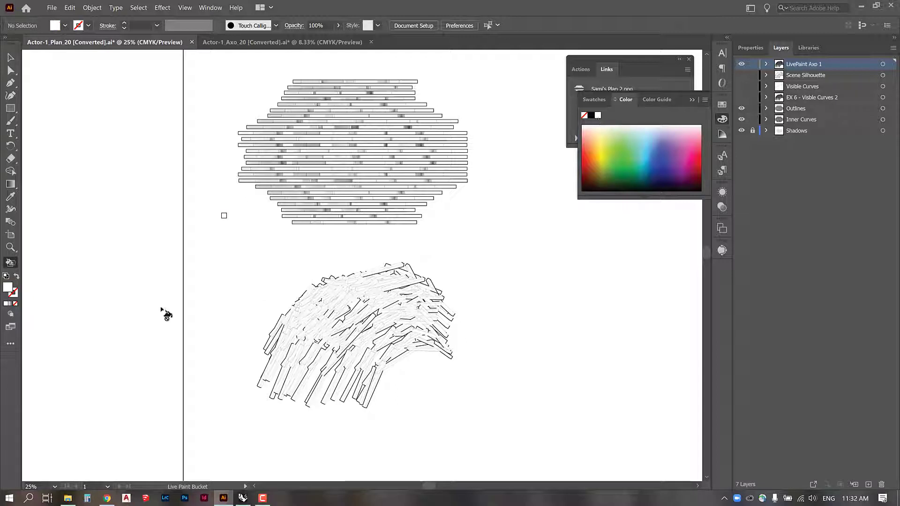
pyautogui.click(693, 101)
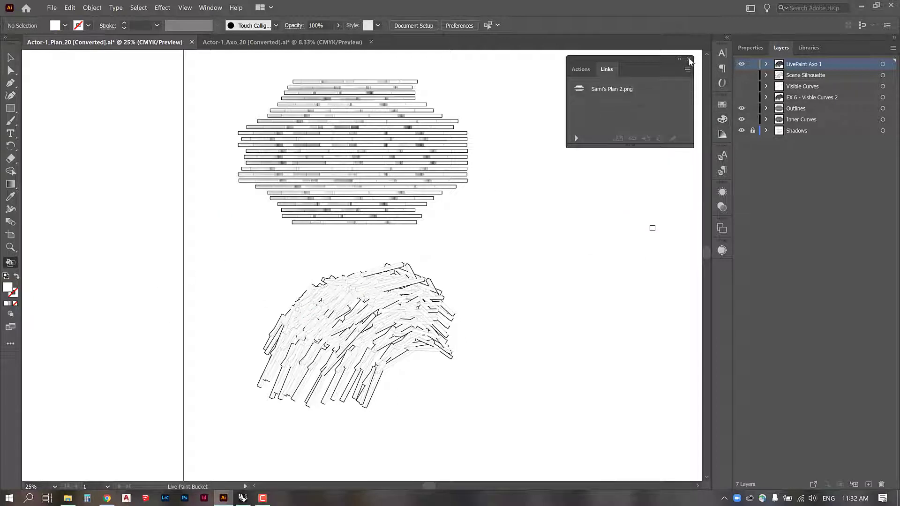
pyautogui.click(689, 60)
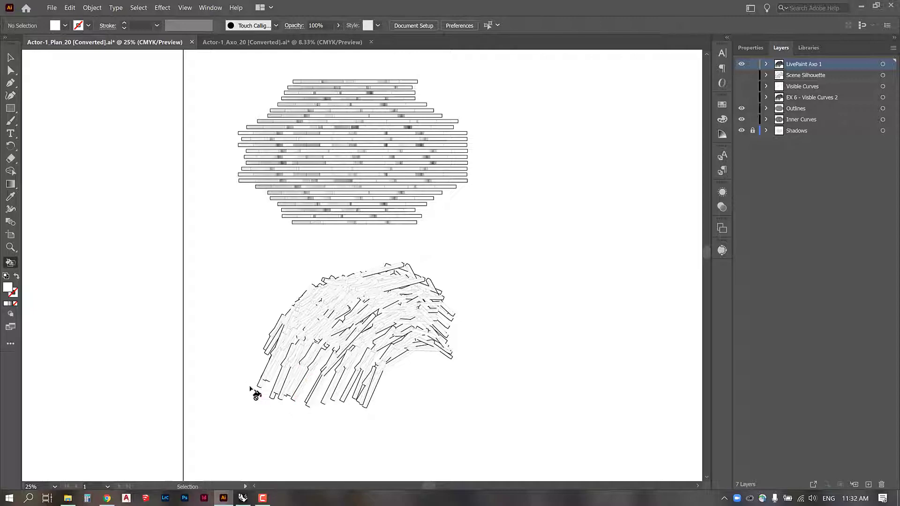
# - Change the Live Paint fill to light pink EFCACA for painting the axo's beams
pyautogui.hotkey('ctrl', '=')
pyautogui.hotkey('ctrl', '=')
pyautogui.hotkey('ctrl', '=')
pyautogui.hotkey('ctrl', '=')
pyautogui.hotkey('ctrl', '=')
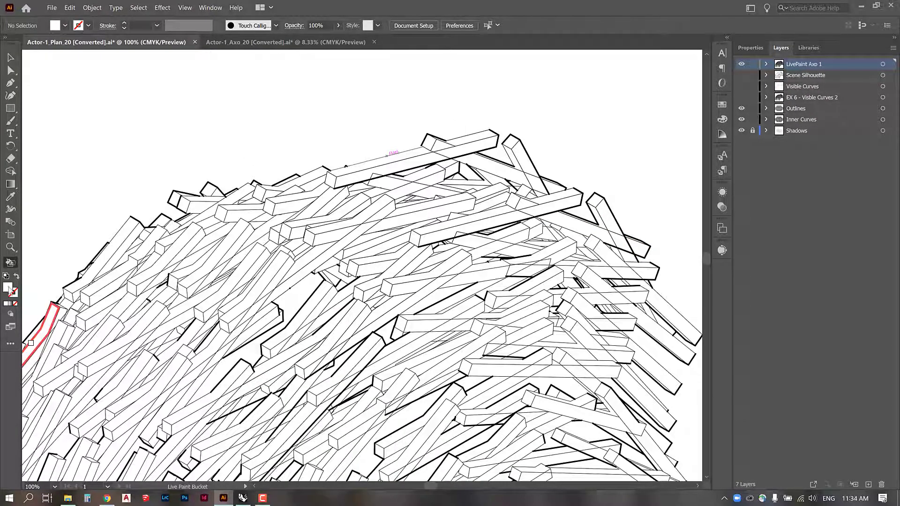
pyautogui.click(319, 186)
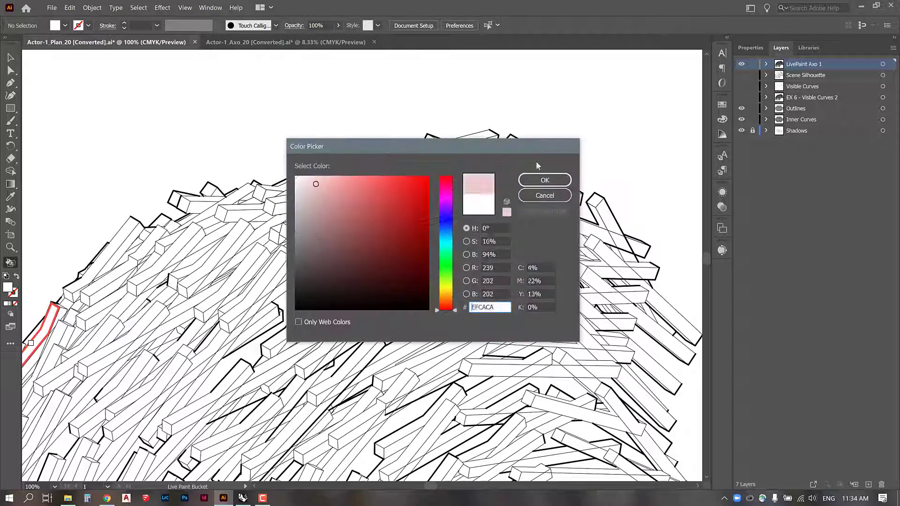
pyautogui.click(544, 180)
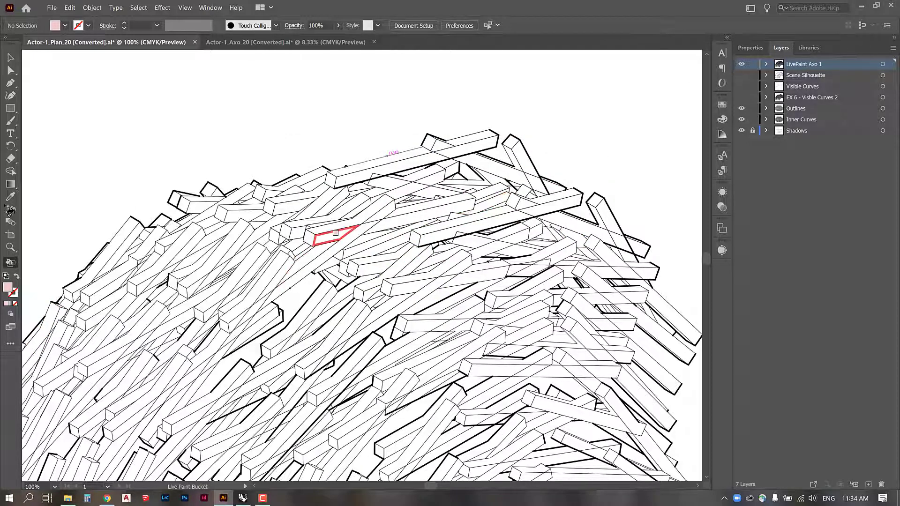
# - Paint the beam faces across the upper-left part and crown of the arch pink, leaving the gaps between beams unfilled
pyautogui.click(189, 230)
pyautogui.moveTo(193, 222); pyautogui.dragTo(184, 227)
pyautogui.moveTo(186, 236)
pyautogui.mouseDown()
pyautogui.moveTo(108, 295)
pyautogui.moveTo(101, 267)
pyautogui.mouseUp()
pyautogui.moveTo(355, 168); pyautogui.dragTo(136, 302)
pyautogui.press('space')
pyautogui.moveTo(333, 198); pyautogui.dragTo(488, 102)
pyautogui.moveTo(487, 161)
pyautogui.mouseDown()
pyautogui.moveTo(485, 191)
pyautogui.moveTo(375, 251)
pyautogui.moveTo(386, 237)
pyautogui.mouseUp()
pyautogui.moveTo(318, 255); pyautogui.dragTo(408, 165)
pyautogui.moveTo(443, 137); pyautogui.dragTo(382, 216)
pyautogui.moveTo(341, 187)
pyautogui.mouseDown()
pyautogui.moveTo(274, 248)
pyautogui.moveTo(213, 277)
pyautogui.mouseUp()
pyautogui.moveTo(307, 206); pyautogui.dragTo(187, 220)
pyautogui.moveTo(502, 226); pyautogui.dragTo(432, 244)
pyautogui.moveTo(529, 185)
pyautogui.mouseDown()
pyautogui.moveTo(446, 241)
pyautogui.moveTo(432, 222)
pyautogui.moveTo(459, 185)
pyautogui.moveTo(378, 168)
pyautogui.mouseUp()
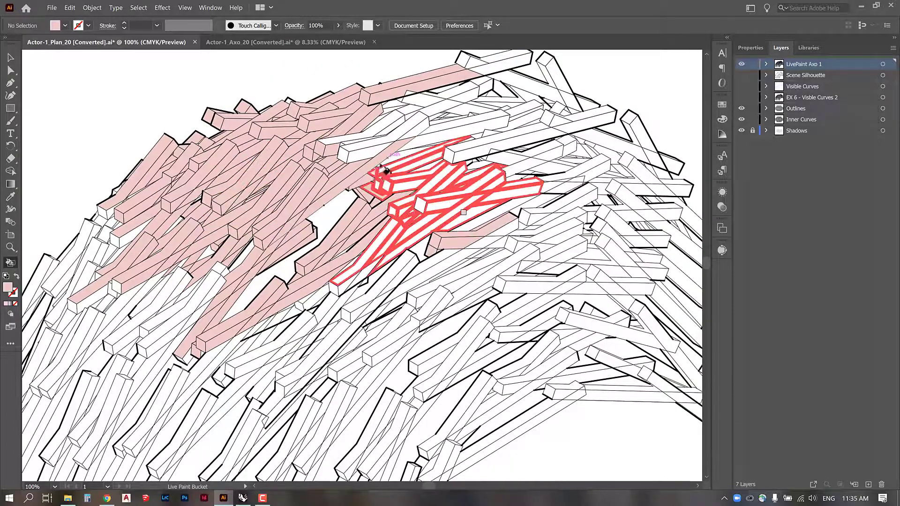
# - Fill the beams in the arch's middle, lower-right part and bottom legs with the pink Live Paint color
pyautogui.moveTo(410, 125); pyautogui.dragTo(348, 154)
pyautogui.moveTo(435, 382); pyautogui.dragTo(437, 258)
pyautogui.moveTo(506, 318)
pyautogui.mouseDown()
pyautogui.moveTo(561, 283)
pyautogui.moveTo(656, 277)
pyautogui.mouseUp()
pyautogui.moveTo(656, 300); pyautogui.dragTo(395, 310)
pyautogui.moveTo(383, 257); pyautogui.dragTo(334, 241)
pyautogui.moveTo(310, 241); pyautogui.dragTo(197, 315)
pyautogui.moveTo(424, 239)
pyautogui.mouseDown()
pyautogui.moveTo(444, 264)
pyautogui.moveTo(310, 201)
pyautogui.mouseUp()
pyautogui.moveTo(277, 243)
pyautogui.mouseDown()
pyautogui.moveTo(298, 224)
pyautogui.moveTo(238, 219)
pyautogui.mouseUp()
pyautogui.moveTo(424, 213); pyautogui.dragTo(372, 162)
pyautogui.moveTo(356, 145); pyautogui.dragTo(300, 187)
pyautogui.moveTo(214, 343)
pyautogui.mouseDown()
pyautogui.moveTo(408, 265)
pyautogui.moveTo(350, 319)
pyautogui.mouseUp()
pyautogui.moveTo(368, 253)
pyautogui.mouseDown()
pyautogui.moveTo(320, 335)
pyautogui.moveTo(283, 344)
pyautogui.mouseUp()
pyautogui.moveTo(327, 244)
pyautogui.mouseDown()
pyautogui.moveTo(281, 287)
pyautogui.moveTo(263, 321)
pyautogui.mouseUp()
pyautogui.moveTo(382, 162)
pyautogui.mouseDown()
pyautogui.moveTo(428, 168)
pyautogui.moveTo(419, 178)
pyautogui.mouseUp()
pyautogui.moveTo(243, 356); pyautogui.dragTo(331, 390)
pyautogui.moveTo(273, 430); pyautogui.dragTo(183, 424)
pyautogui.moveTo(133, 407); pyautogui.dragTo(35, 399)
pyautogui.moveTo(92, 272); pyautogui.dragTo(352, 169)
pyautogui.moveTo(365, 201); pyautogui.dragTo(268, 304)
# - Paint the beams just above the legs and up the arch's lower-left side pink
pyautogui.moveTo(237, 293); pyautogui.dragTo(297, 253)
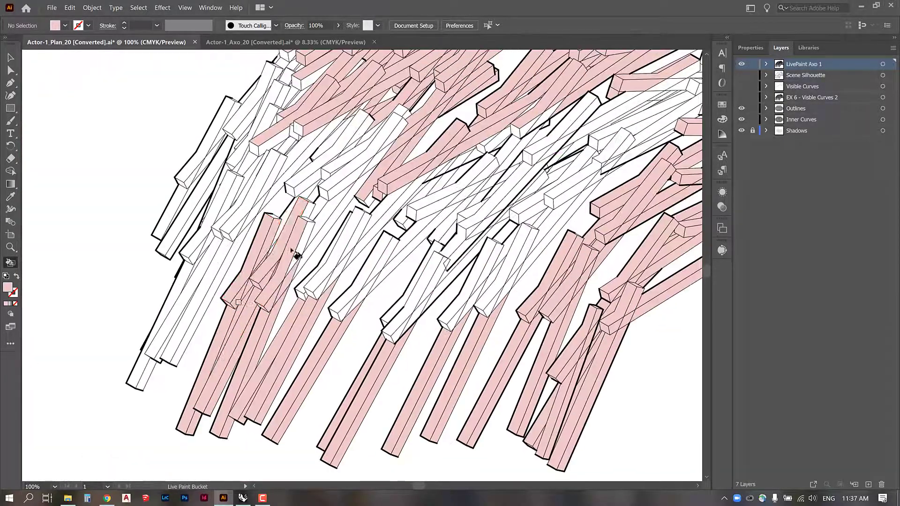
pyautogui.moveTo(302, 209); pyautogui.dragTo(258, 281)
pyautogui.moveTo(356, 220); pyautogui.dragTo(305, 293)
pyautogui.moveTo(388, 244); pyautogui.dragTo(339, 313)
pyautogui.moveTo(403, 250); pyautogui.dragTo(456, 187)
pyautogui.moveTo(157, 346); pyautogui.dragTo(201, 290)
pyautogui.moveTo(201, 290); pyautogui.dragTo(219, 394)
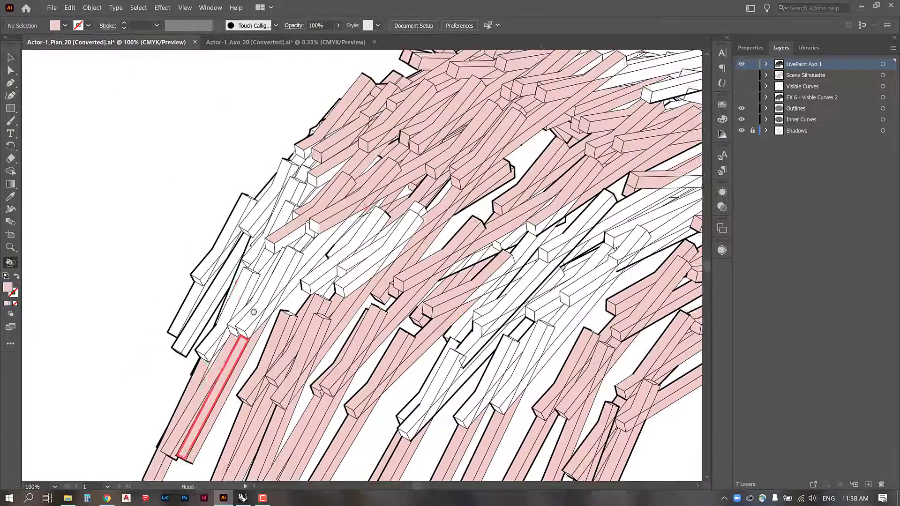
pyautogui.moveTo(209, 349); pyautogui.dragTo(305, 253)
pyautogui.moveTo(293, 197); pyautogui.dragTo(253, 300)
pyautogui.moveTo(312, 290)
pyautogui.mouseDown()
pyautogui.moveTo(387, 235)
pyautogui.moveTo(405, 244)
pyautogui.mouseUp()
pyautogui.moveTo(338, 298); pyautogui.dragTo(303, 334)
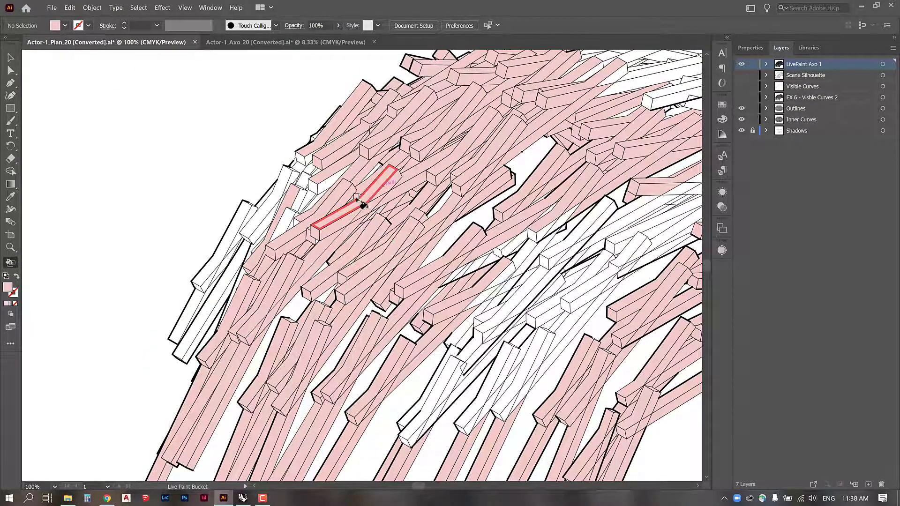
# - Fill the remaining white beams along the arch's left edge and middle, plus those at its lower-right end, with pink
pyautogui.moveTo(451, 281)
pyautogui.mouseDown()
pyautogui.moveTo(507, 255)
pyautogui.moveTo(408, 437)
pyautogui.mouseUp()
pyautogui.moveTo(461, 413); pyautogui.dragTo(290, 270)
pyautogui.moveTo(292, 280)
pyautogui.mouseDown()
pyautogui.moveTo(350, 192)
pyautogui.moveTo(331, 265)
pyautogui.mouseUp()
pyautogui.moveTo(404, 162)
pyautogui.mouseDown()
pyautogui.moveTo(454, 121)
pyautogui.moveTo(447, 115)
pyautogui.mouseUp()
pyautogui.moveTo(442, 110); pyautogui.dragTo(370, 323)
pyautogui.moveTo(368, 320)
pyautogui.mouseDown()
pyautogui.moveTo(373, 328)
pyautogui.moveTo(387, 315)
pyautogui.mouseUp()
pyautogui.moveTo(361, 279)
pyautogui.mouseDown()
pyautogui.moveTo(242, 404)
pyautogui.moveTo(324, 351)
pyautogui.moveTo(272, 357)
pyautogui.mouseUp()
pyautogui.moveTo(287, 310); pyautogui.dragTo(318, 287)
pyautogui.moveTo(467, 252)
pyautogui.mouseDown()
pyautogui.moveTo(521, 285)
pyautogui.moveTo(491, 286)
pyautogui.mouseUp()
pyautogui.moveTo(669, 421); pyautogui.dragTo(497, 427)
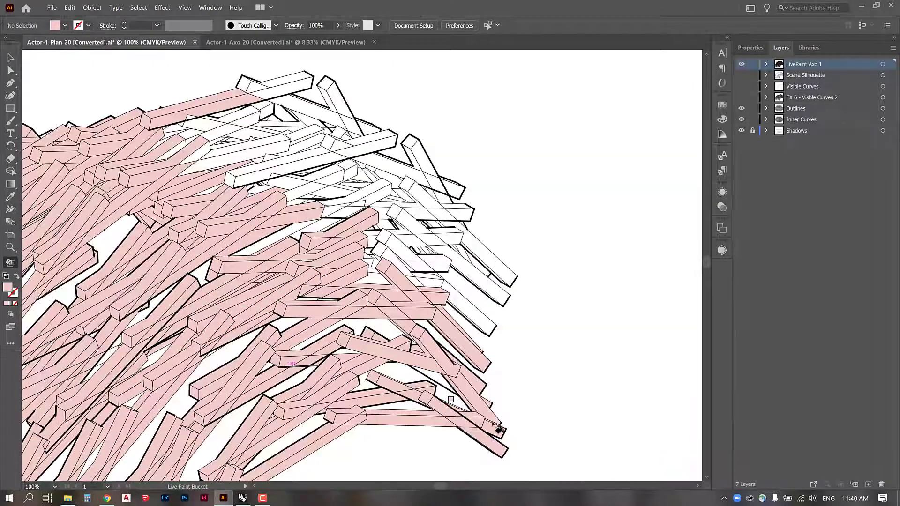
# - Paint the remaining white beams at the arch's upper-right end pink, leaving the gaps between them unfilled
pyautogui.moveTo(476, 316); pyautogui.dragTo(450, 300)
pyautogui.moveTo(382, 248); pyautogui.dragTo(421, 262)
pyautogui.moveTo(340, 271); pyautogui.dragTo(441, 259)
pyautogui.moveTo(480, 282); pyautogui.dragTo(398, 215)
pyautogui.moveTo(461, 217)
pyautogui.mouseDown()
pyautogui.moveTo(460, 238)
pyautogui.moveTo(459, 209)
pyautogui.moveTo(382, 218)
pyautogui.moveTo(360, 243)
pyautogui.mouseUp()
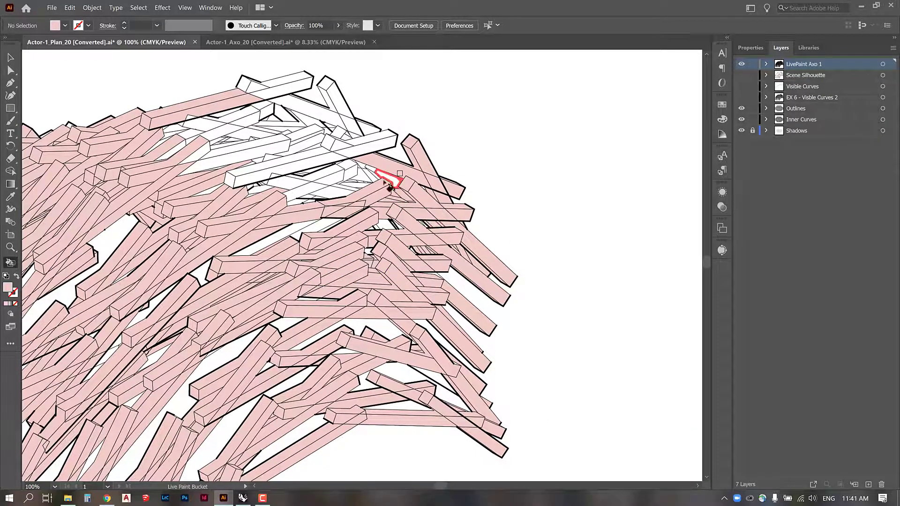
pyautogui.moveTo(389, 180)
pyautogui.mouseDown()
pyautogui.moveTo(360, 183)
pyautogui.moveTo(375, 170)
pyautogui.mouseUp()
# - Fill the unpainted long beams at the arch's crown and the white beams along its left edge with pink
pyautogui.moveTo(333, 227)
pyautogui.mouseDown()
pyautogui.moveTo(524, 312)
pyautogui.moveTo(419, 205)
pyautogui.moveTo(528, 180)
pyautogui.mouseUp()
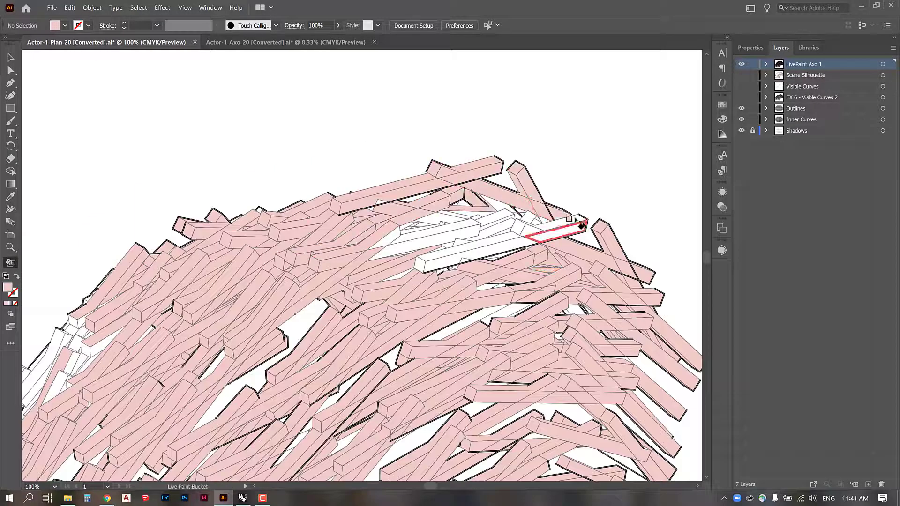
pyautogui.moveTo(578, 218)
pyautogui.mouseDown()
pyautogui.moveTo(453, 216)
pyautogui.moveTo(412, 227)
pyautogui.moveTo(403, 269)
pyautogui.mouseUp()
pyautogui.moveTo(115, 338); pyautogui.dragTo(349, 234)
pyautogui.moveTo(348, 233)
pyautogui.mouseDown()
pyautogui.moveTo(325, 261)
pyautogui.moveTo(313, 211)
pyautogui.moveTo(282, 277)
pyautogui.mouseUp()
pyautogui.moveTo(230, 303)
pyautogui.mouseDown()
pyautogui.moveTo(251, 306)
pyautogui.moveTo(238, 324)
pyautogui.mouseUp()
pyautogui.moveTo(234, 324); pyautogui.dragTo(330, 241)
pyautogui.moveTo(292, 281); pyautogui.dragTo(302, 263)
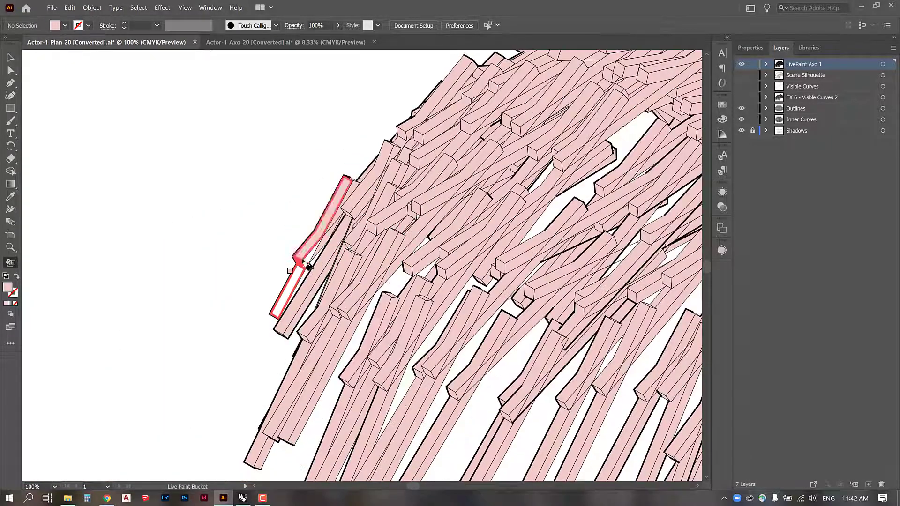
# - Check the whole arch for missed faces and fill the leftover white slivers between the beams with pink
pyautogui.moveTo(534, 201); pyautogui.dragTo(193, 277)
pyautogui.moveTo(436, 158); pyautogui.dragTo(367, 265)
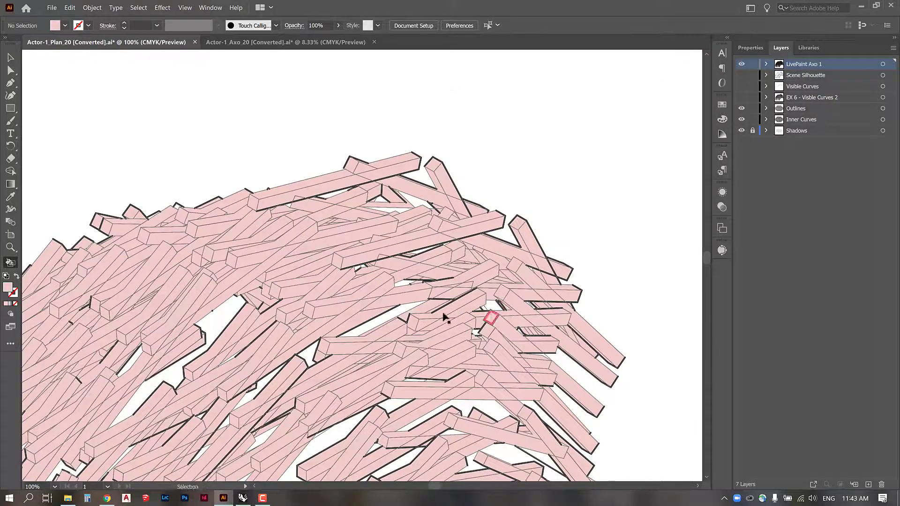
pyautogui.moveTo(444, 316); pyautogui.dragTo(407, 212)
pyautogui.moveTo(281, 412); pyautogui.dragTo(400, 244)
pyautogui.moveTo(441, 111); pyautogui.dragTo(484, 225)
pyautogui.moveTo(482, 190); pyautogui.dragTo(586, 134)
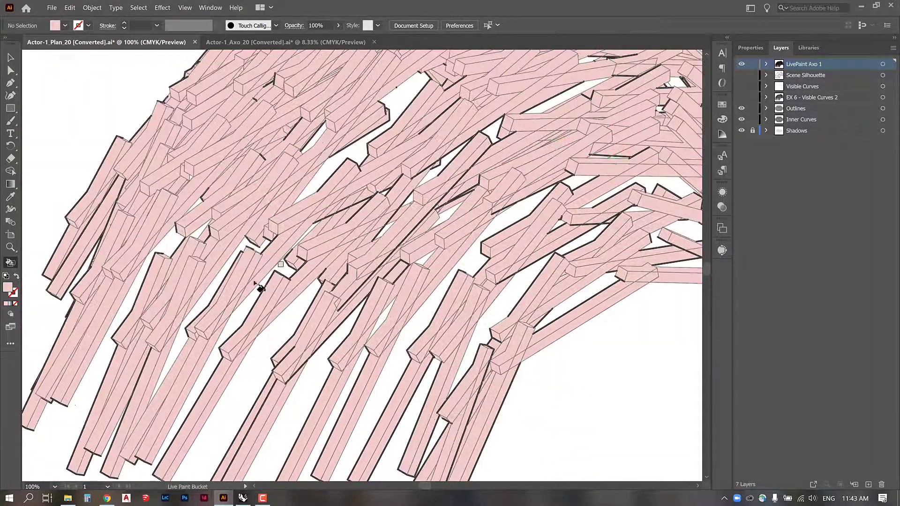
pyautogui.moveTo(260, 287); pyautogui.dragTo(344, 262)
pyautogui.moveTo(362, 183); pyautogui.dragTo(183, 399)
pyautogui.moveTo(544, 206); pyautogui.dragTo(333, 255)
pyautogui.moveTo(452, 308); pyautogui.dragTo(498, 177)
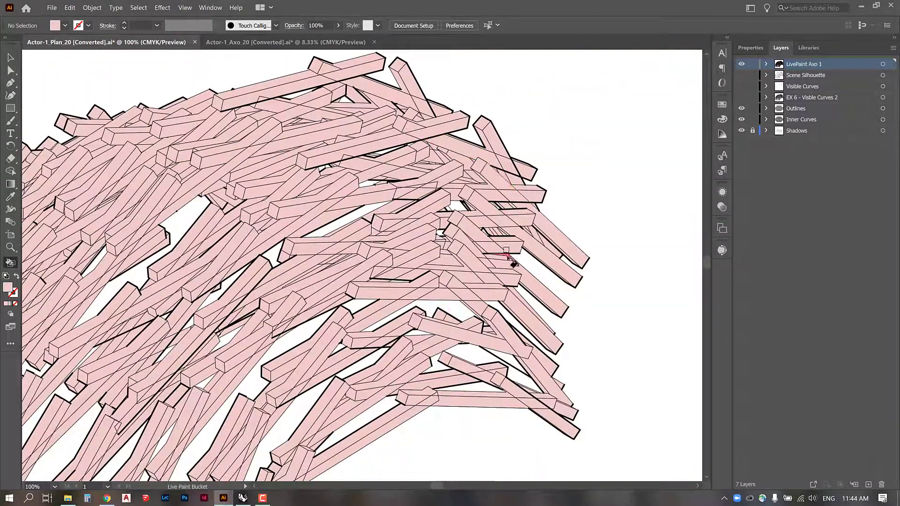
pyautogui.click(465, 354)
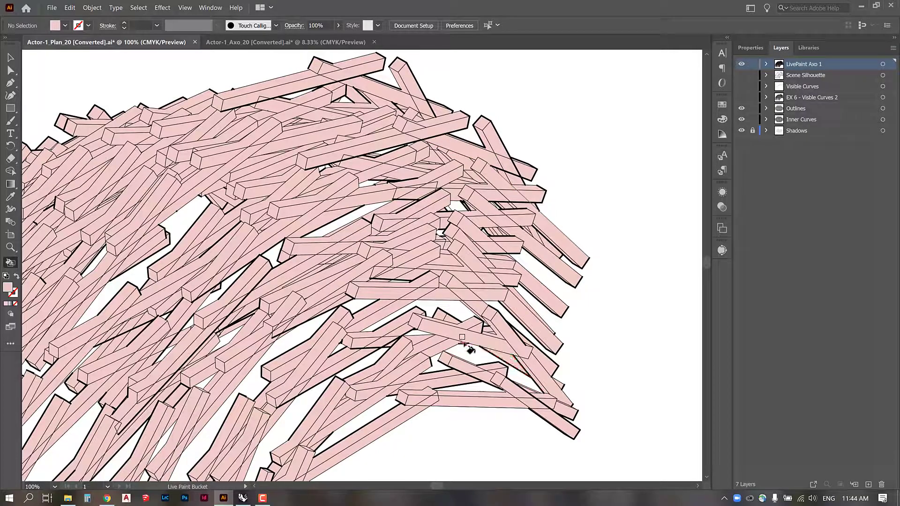
pyautogui.moveTo(430, 282); pyautogui.dragTo(588, 136)
pyautogui.hotkey('ctrl', '-')
pyautogui.hotkey('ctrl', '-')
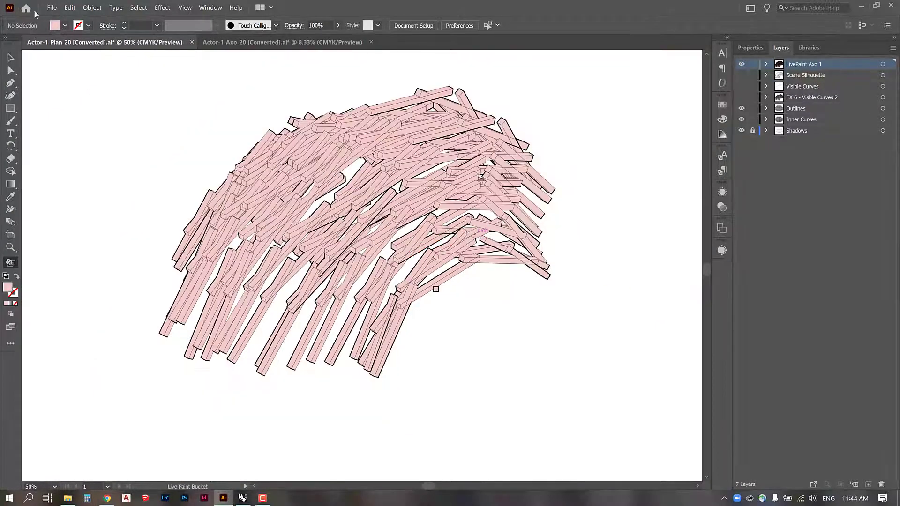
# - Select the Live Paint group of the arch and remove its stroke so only the pink fill is left
pyautogui.click(11, 59)
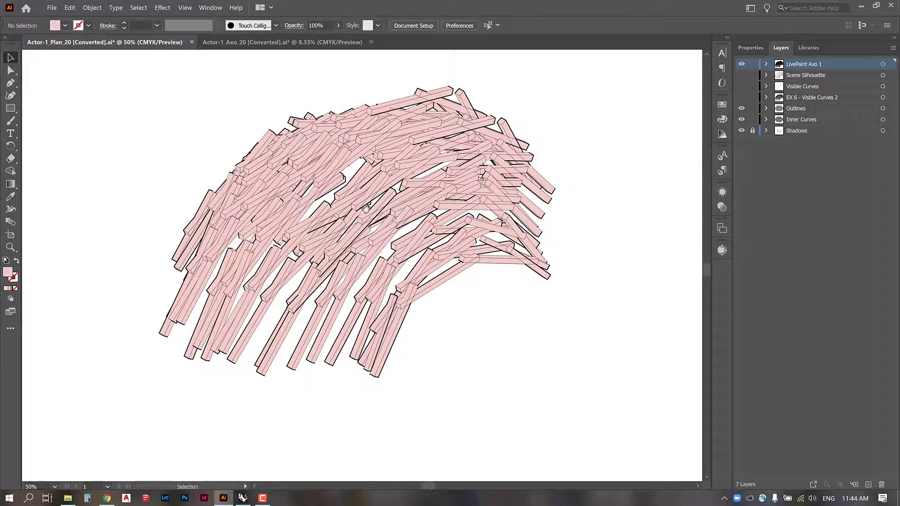
pyautogui.moveTo(365, 207); pyautogui.dragTo(389, 237)
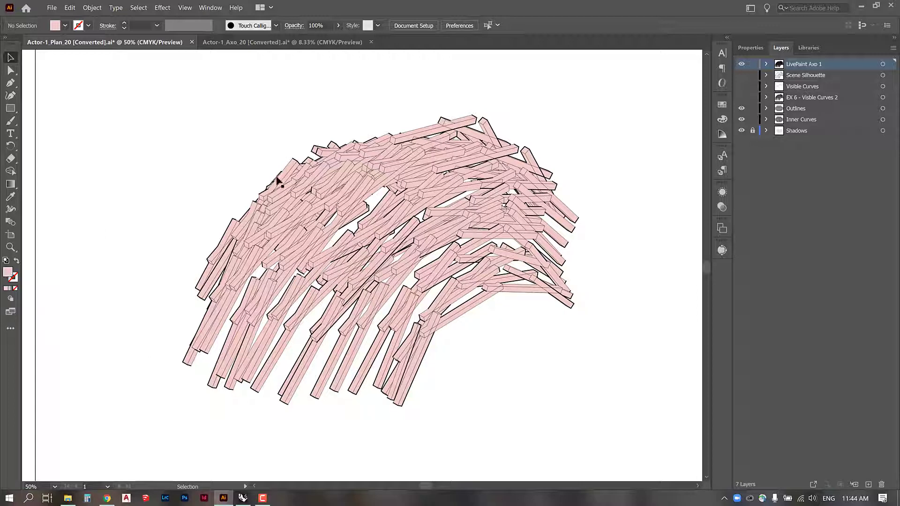
pyautogui.click(767, 64)
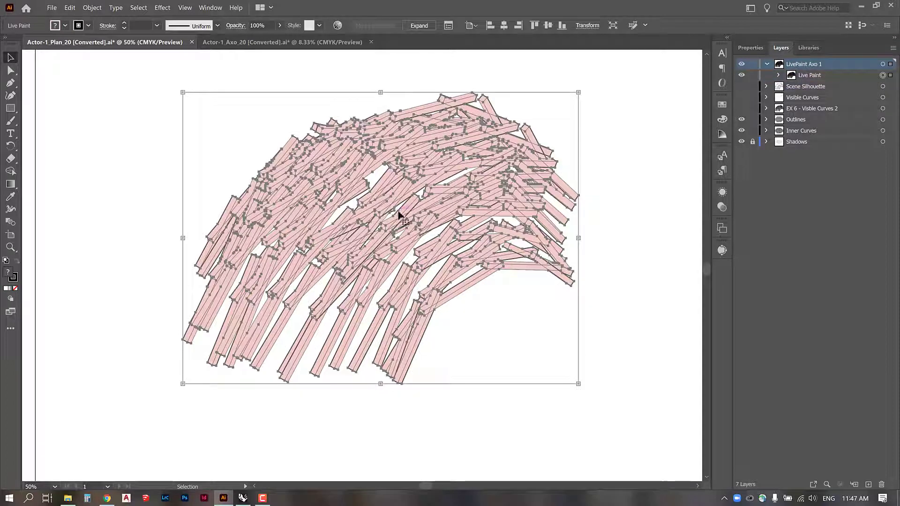
pyautogui.click(13, 278)
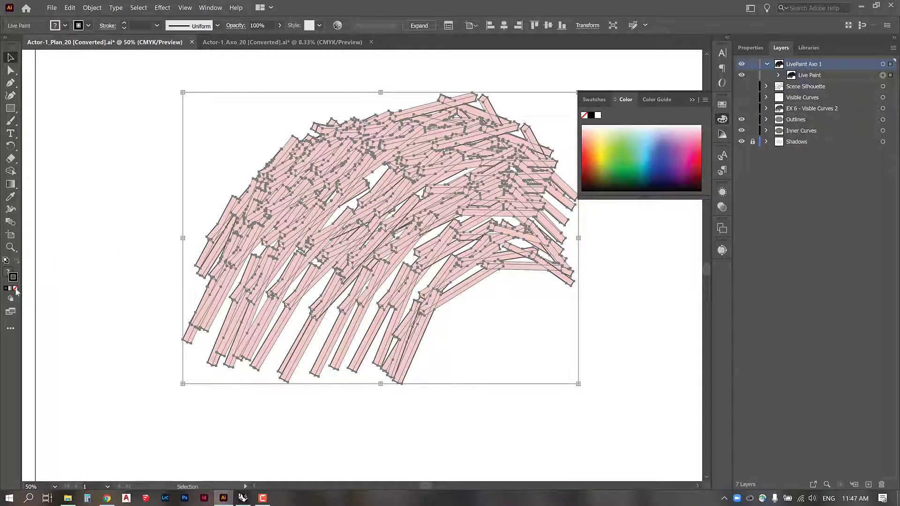
pyautogui.click(15, 288)
pyautogui.hotkey('ctrl', 'shift', 'a')
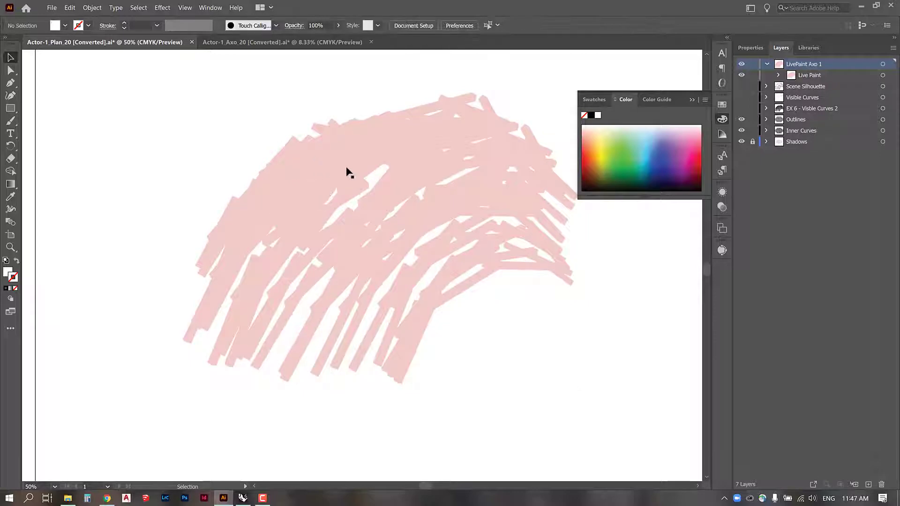
# - Expand the Live Paint group and merge its pieces into one compound shape with Pathfinder Unite
pyautogui.click(485, 243)
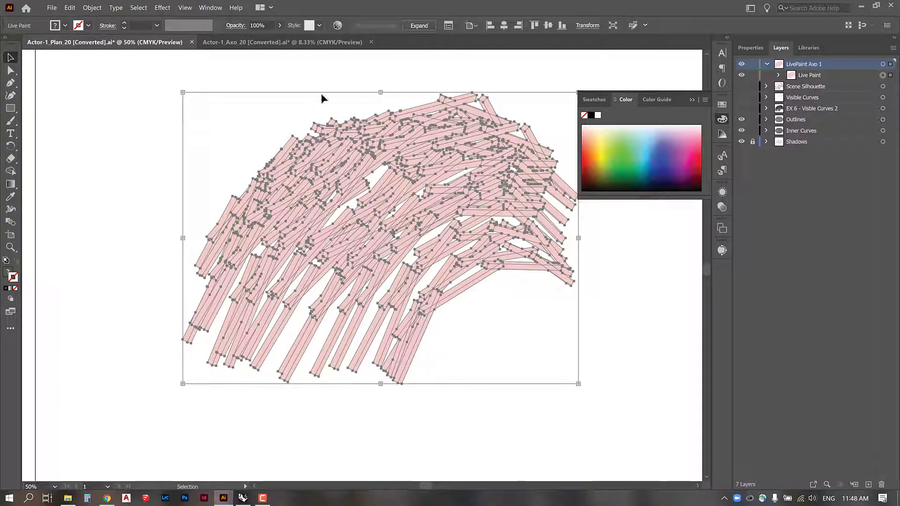
pyautogui.click(419, 25)
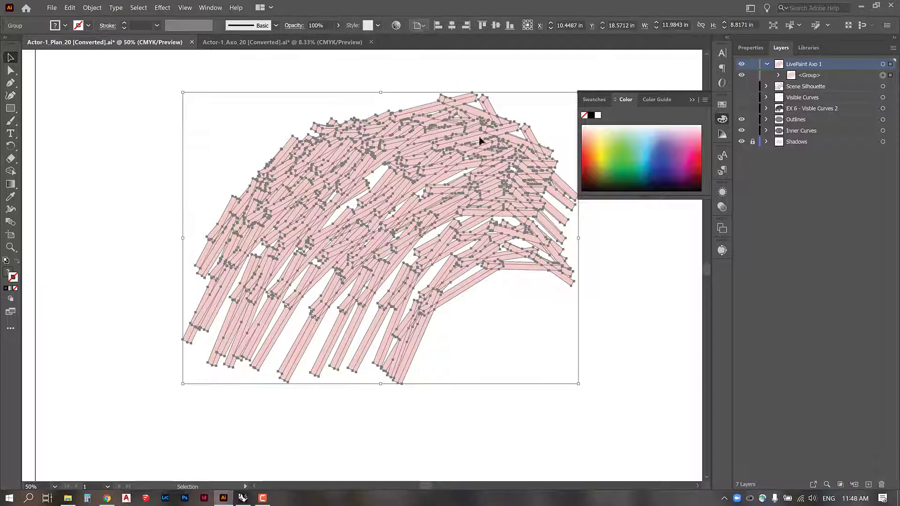
pyautogui.click(692, 100)
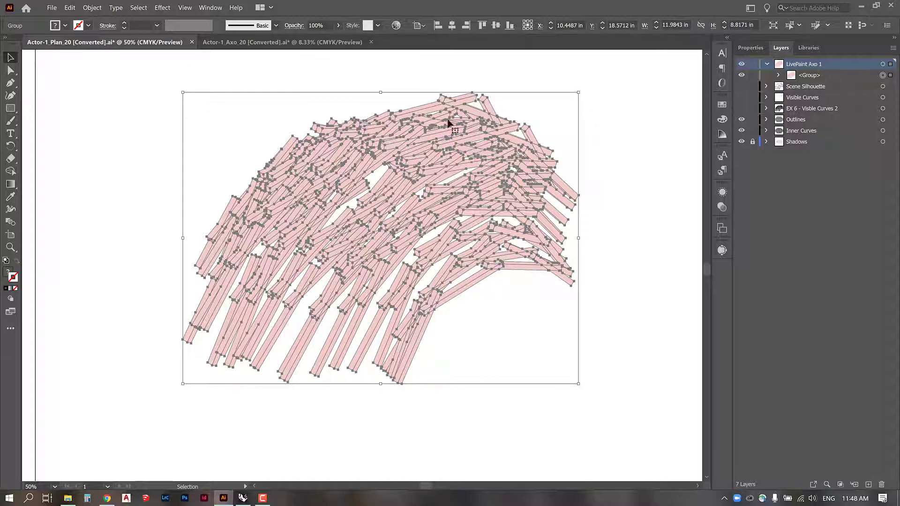
pyautogui.click(211, 8)
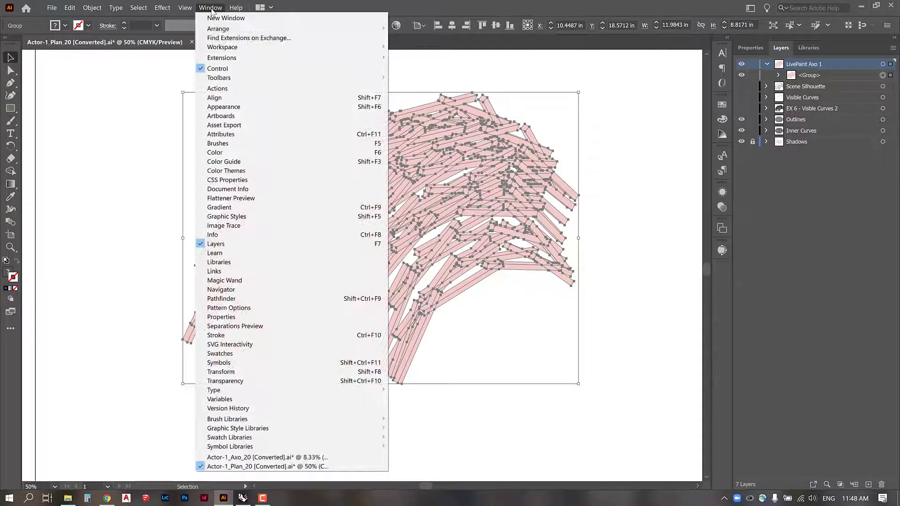
pyautogui.click(220, 299)
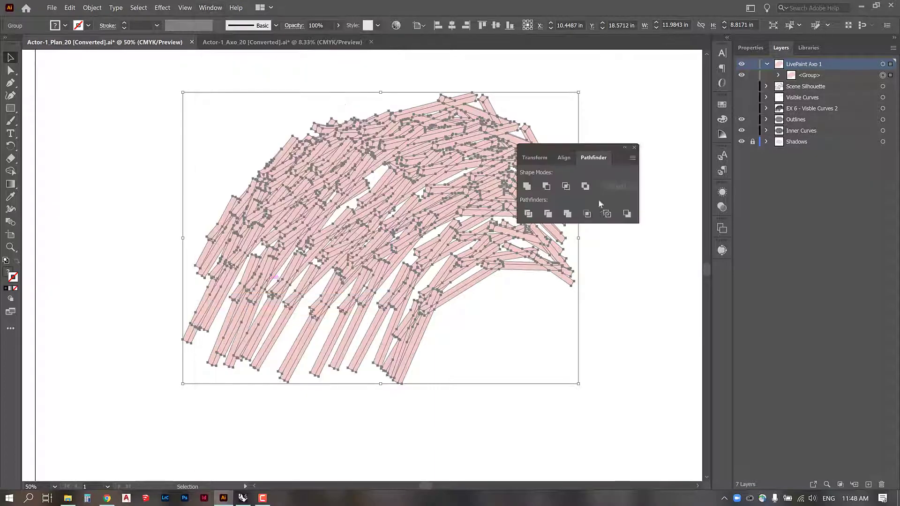
pyautogui.click(527, 187)
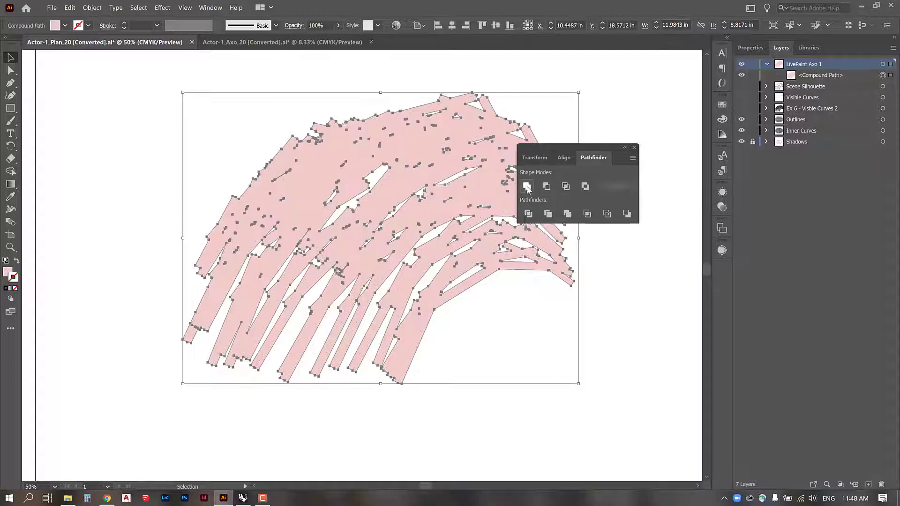
pyautogui.click(635, 149)
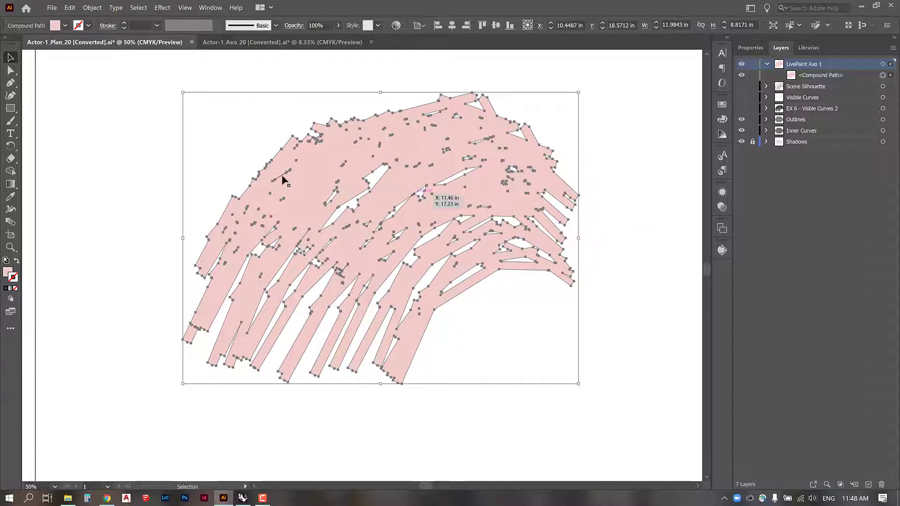
# - Swap the merged shape's fill and stroke, leaving no fill, and set the stroke color to black
pyautogui.click(17, 261)
pyautogui.click(66, 264)
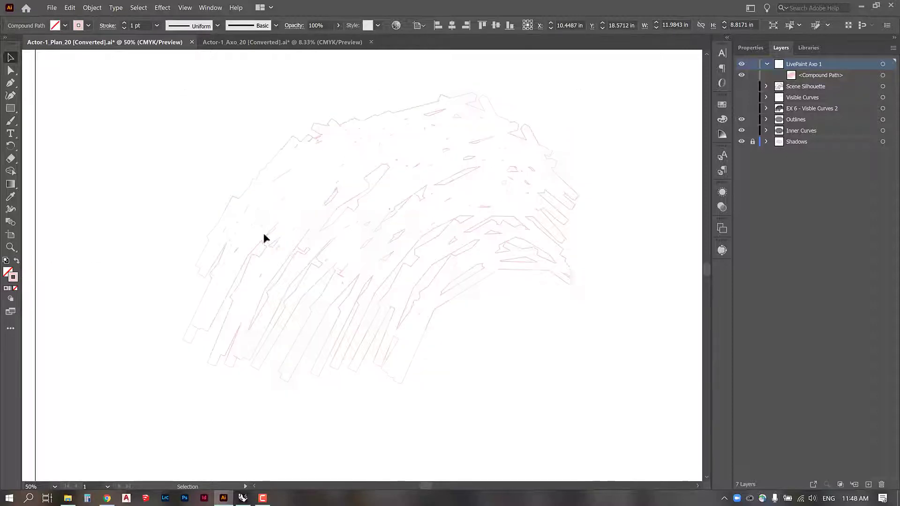
pyautogui.click(451, 300)
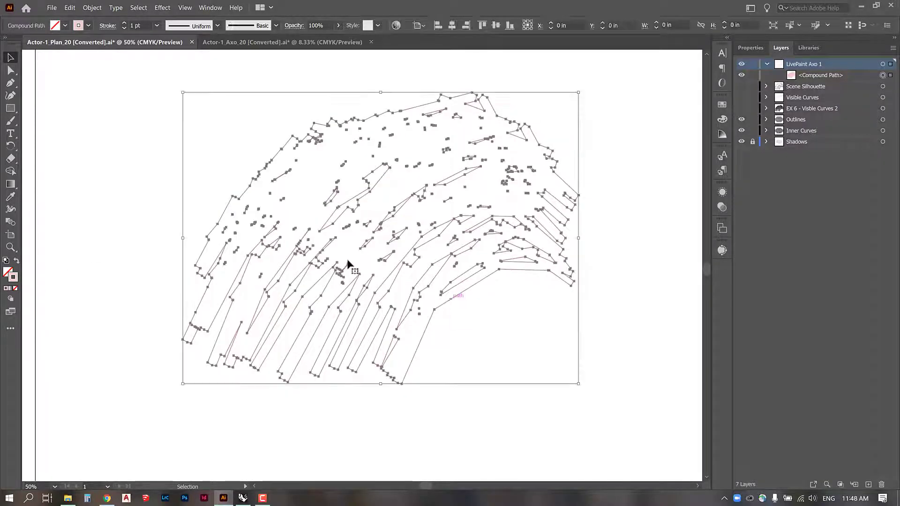
pyautogui.doubleClick(13, 277)
pyautogui.write('000000')
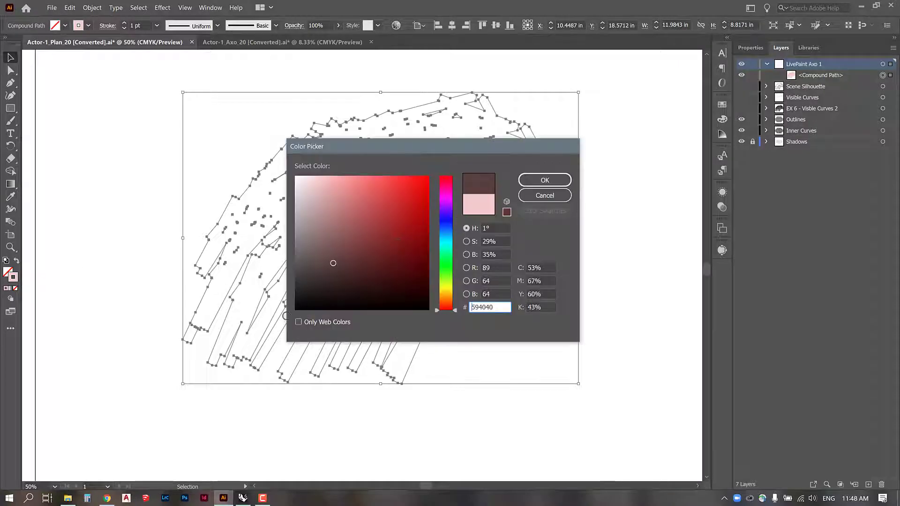
pyautogui.click(566, 181)
pyautogui.click(220, 328)
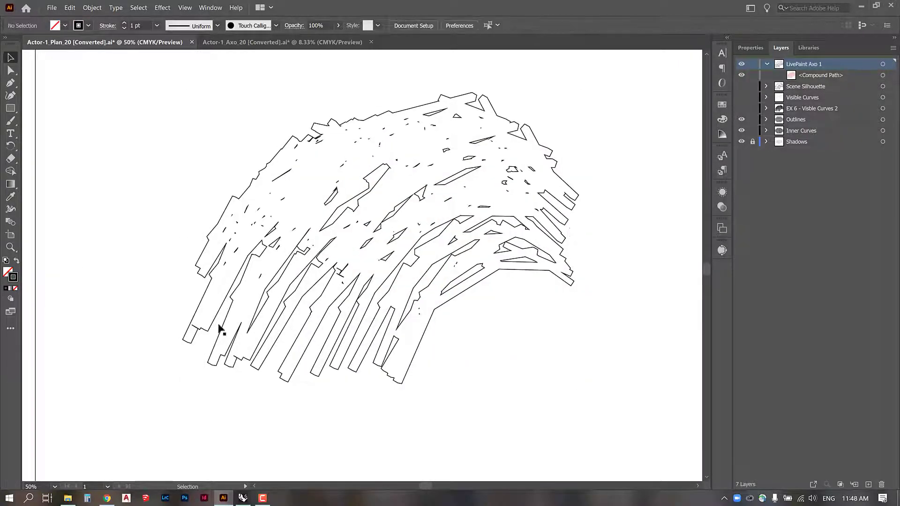
# - Rename the LivePaint Axo 1 layer to Outline and collapse its contents
pyautogui.doubleClick(803, 64)
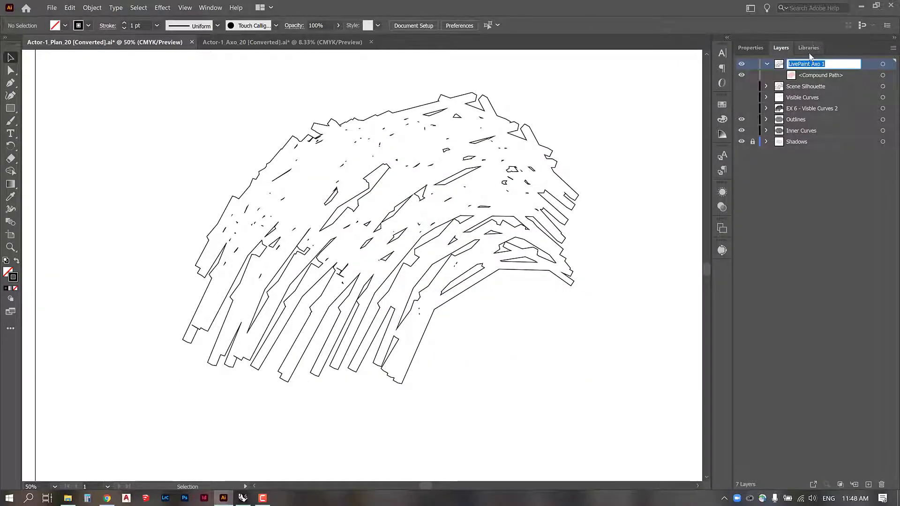
pyautogui.write('Outline')
pyautogui.press('Return')
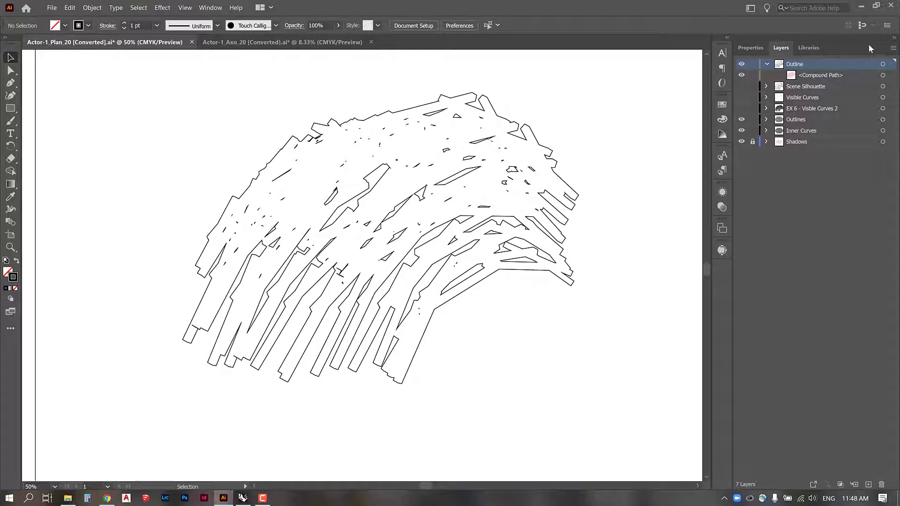
pyautogui.click(767, 64)
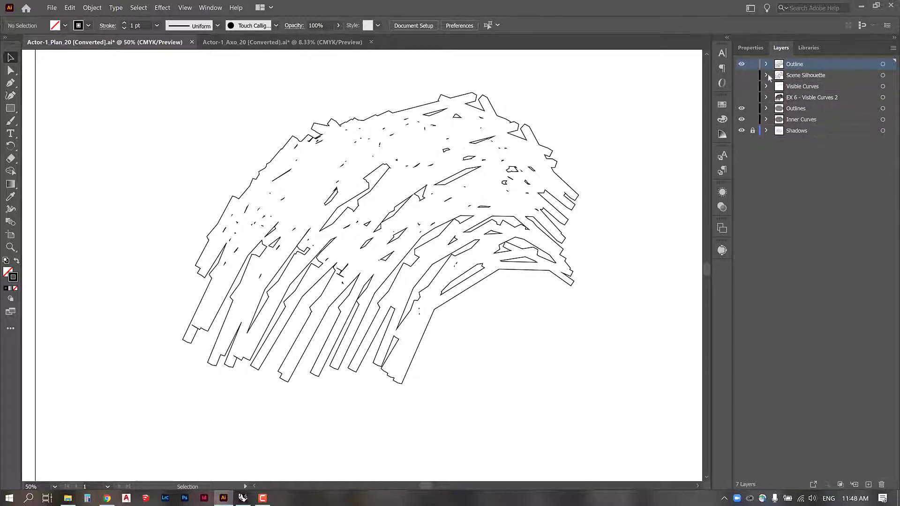
# - Show the EX 6 - Visble Curves 2 layer with the outline and select its curves to check their stroke weight
pyautogui.click(742, 97)
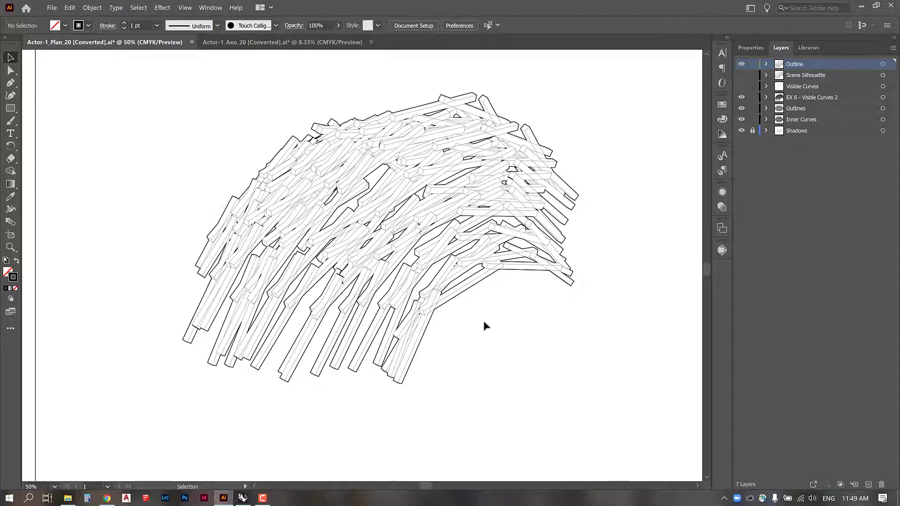
pyautogui.click(882, 98)
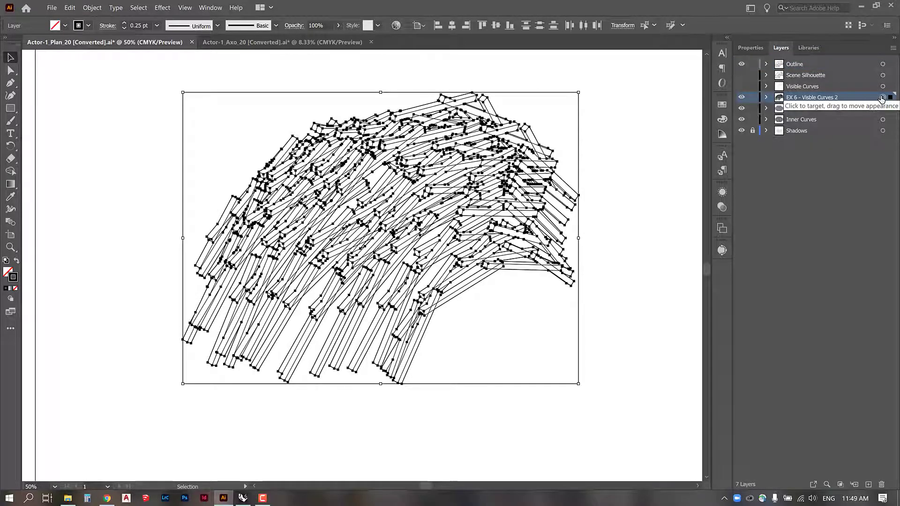
pyautogui.click(594, 221)
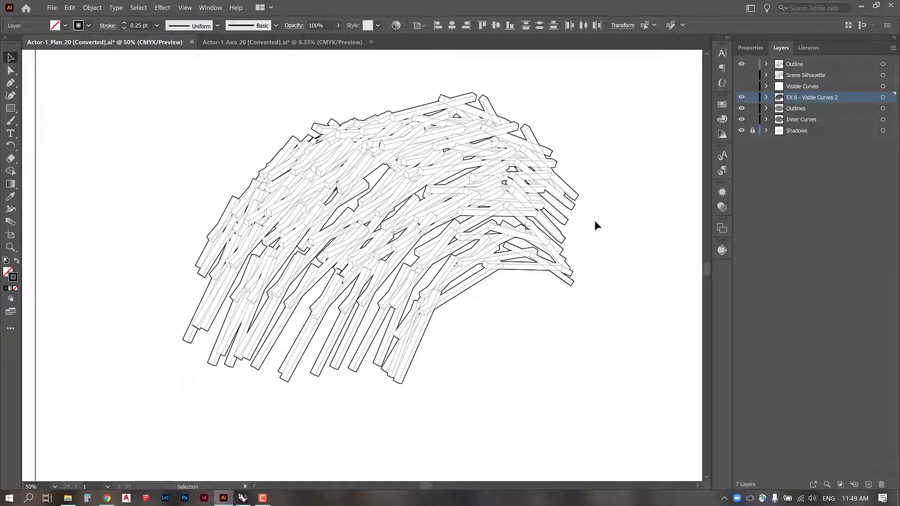
pyautogui.moveTo(575, 182); pyautogui.dragTo(530, 190)
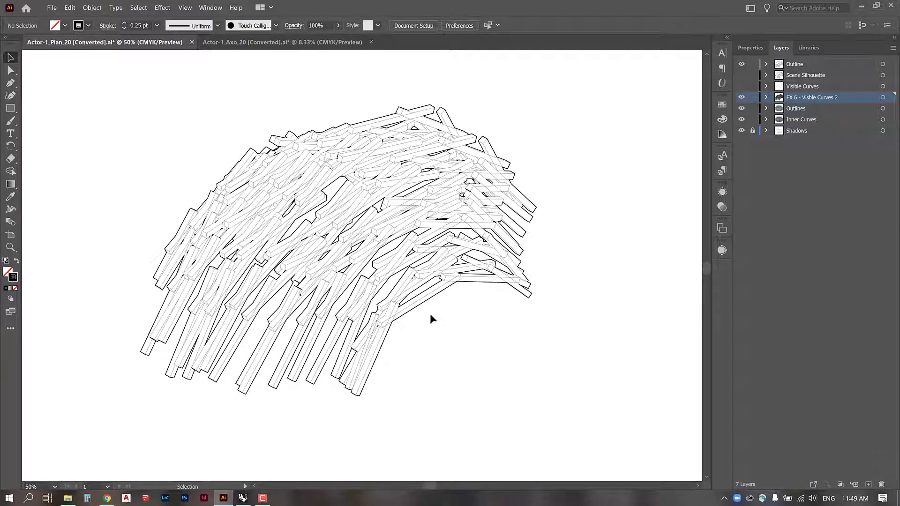
pyautogui.moveTo(423, 308); pyautogui.dragTo(454, 325)
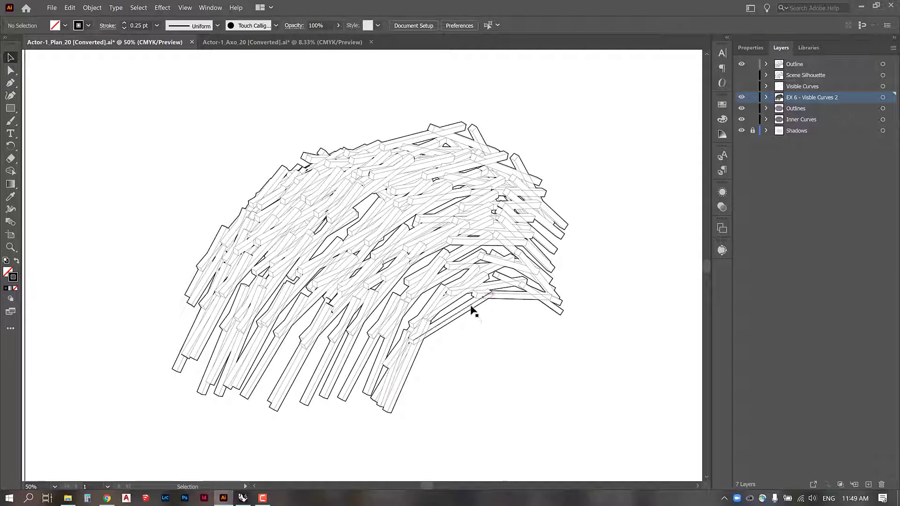